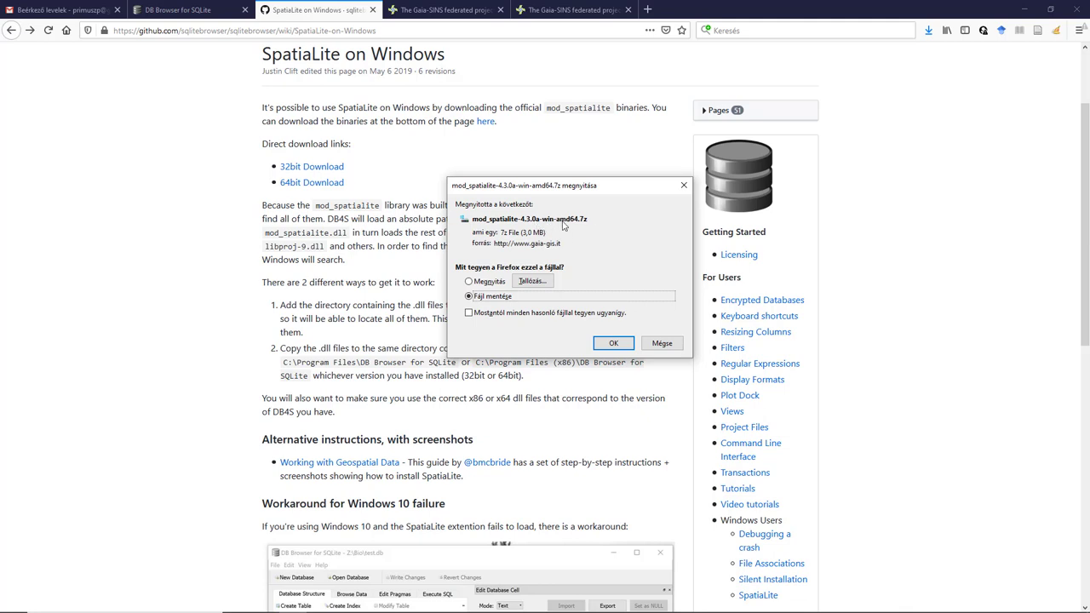
# Step: Dismiss the archive download prompt and review which DB Browser for SQLite program folders the wiki gives for copying the SpatiaLite DLL files
pyautogui.click(683, 185)
pyautogui.scroll(-1, 356, 231)
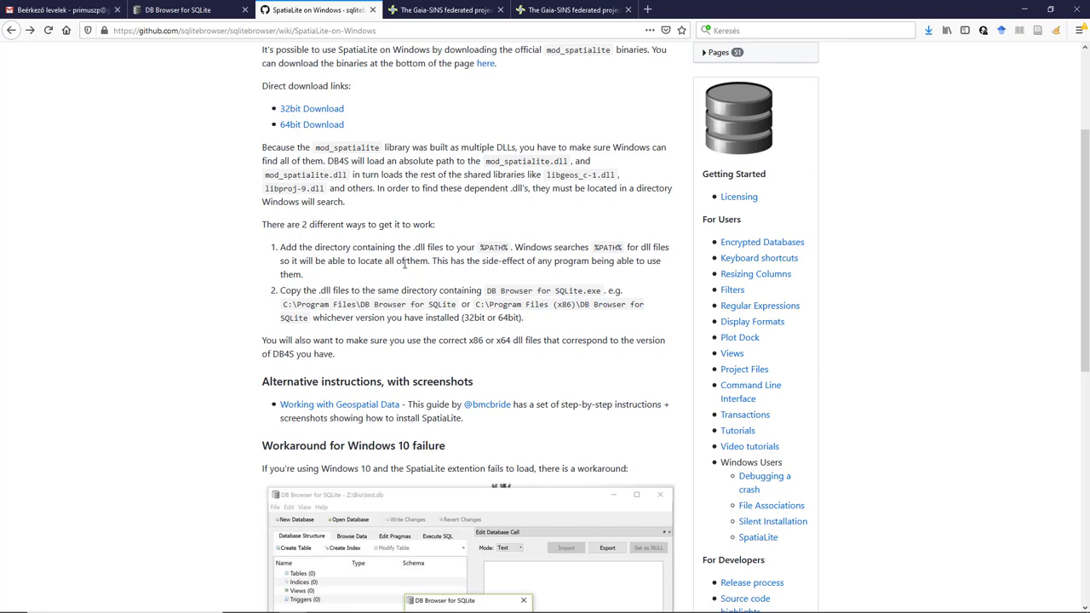
pyautogui.scroll(-1, 405, 264)
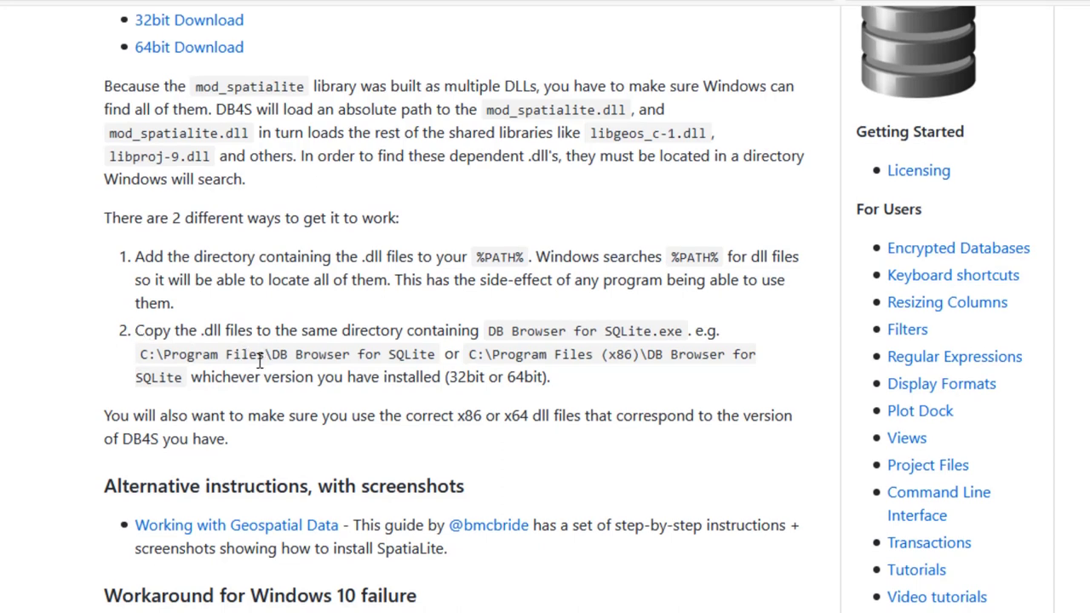
pyautogui.scroll(-2, 260, 358)
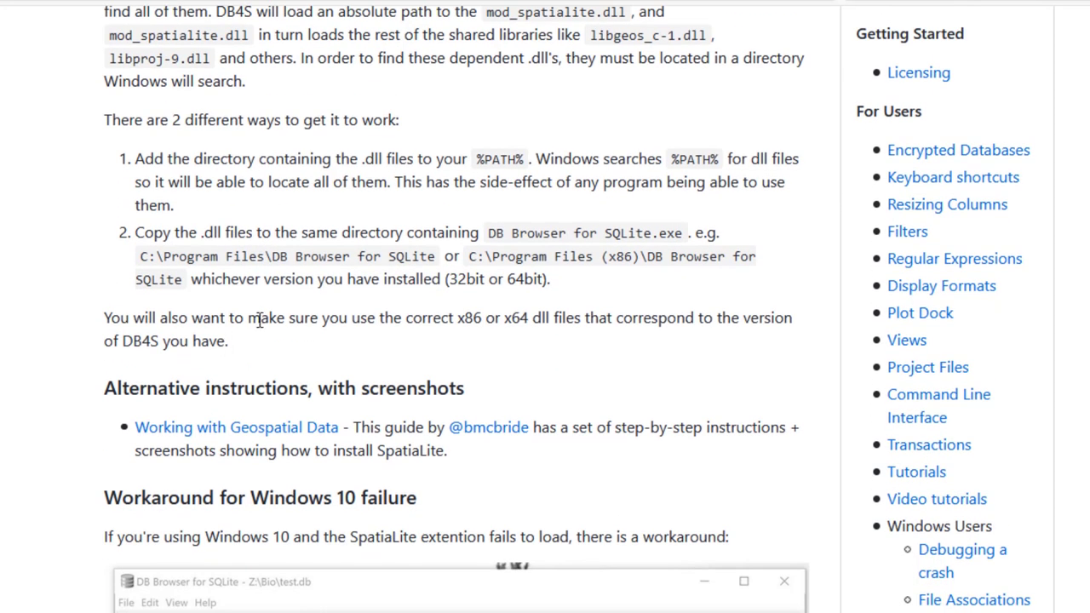
pyautogui.moveTo(141, 259); pyautogui.dragTo(434, 265)
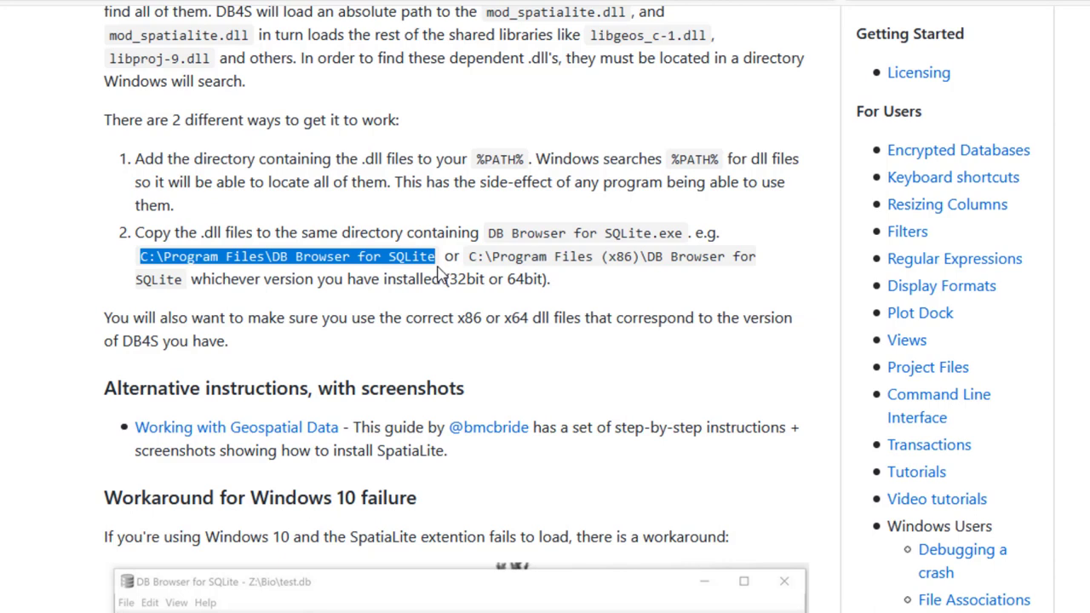
pyautogui.click(350, 262)
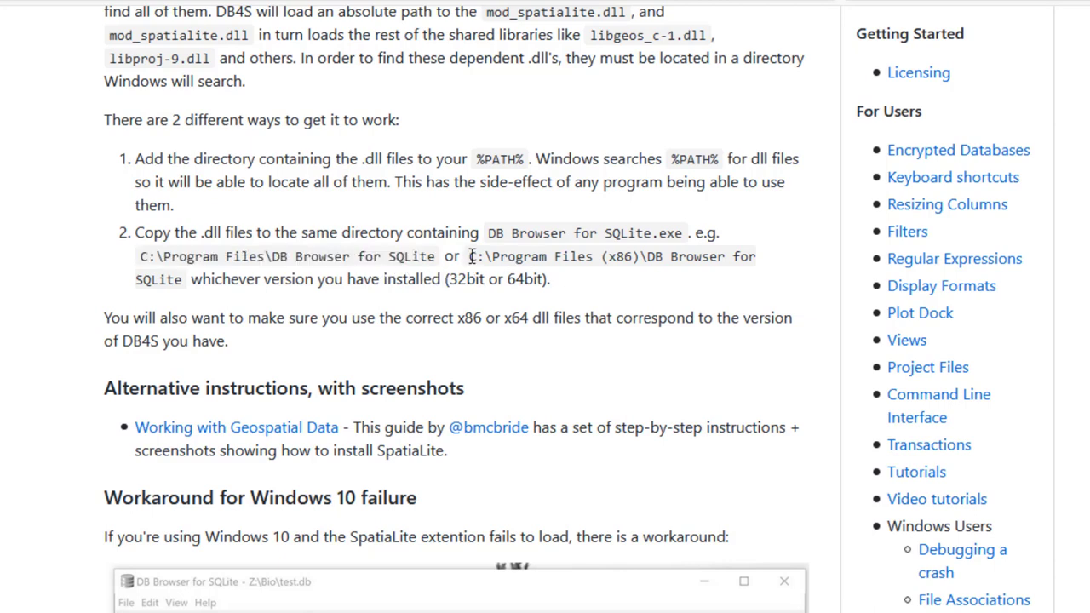
pyautogui.moveTo(471, 256); pyautogui.dragTo(760, 266)
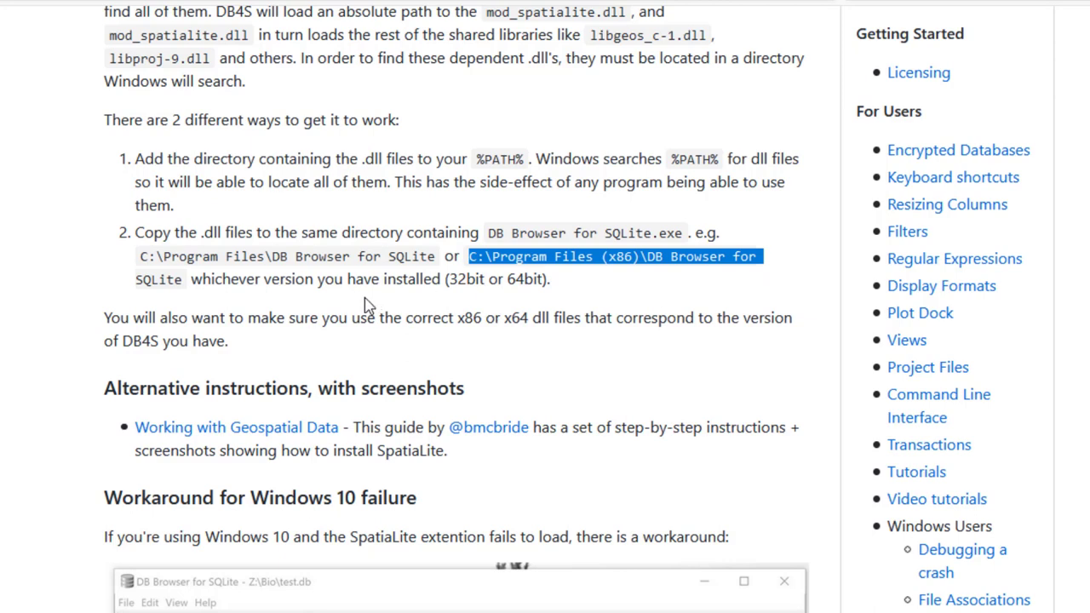
pyautogui.click(323, 310)
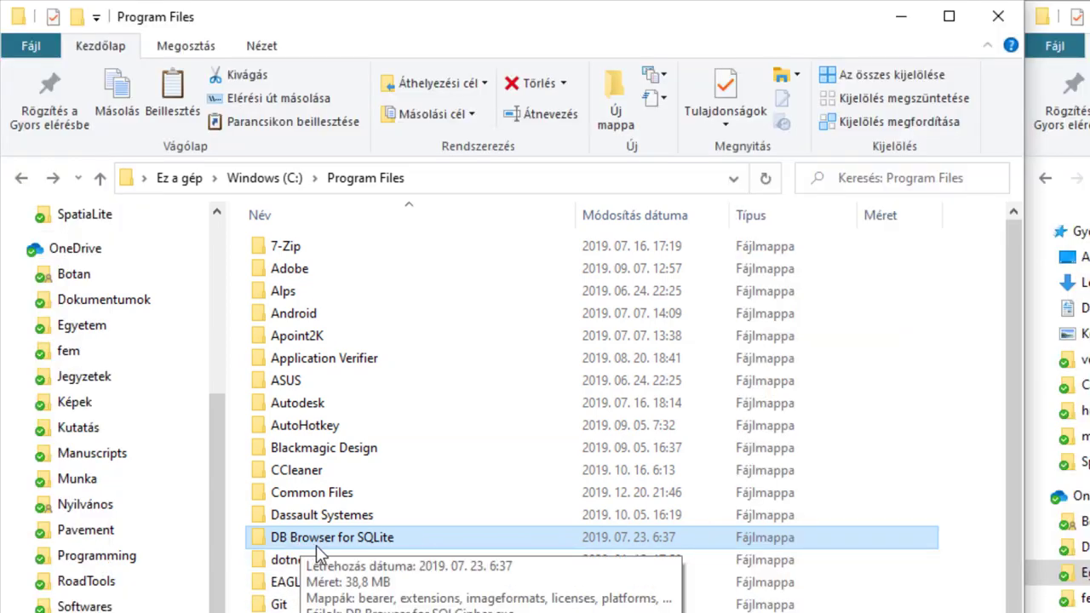
# Step: In File Explorer, open the DB Browser for SQLite folder under Program Files and extract mod_spatialite-4.3.0a-win-amd64.7z into a folder of the same name
pyautogui.doubleClick(420, 549)
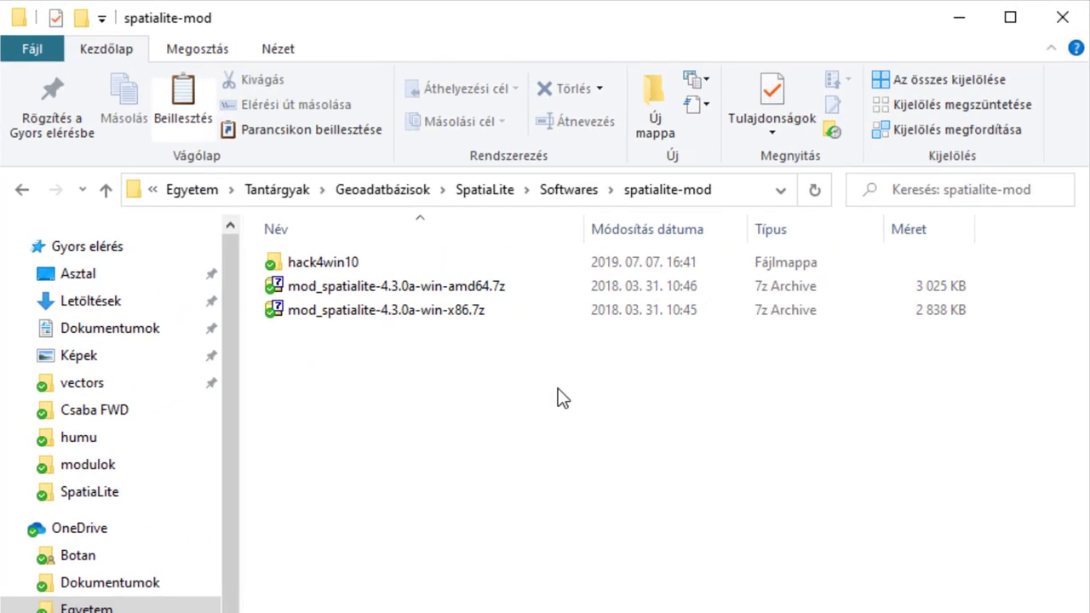
pyautogui.click(464, 312)
pyautogui.click(460, 292)
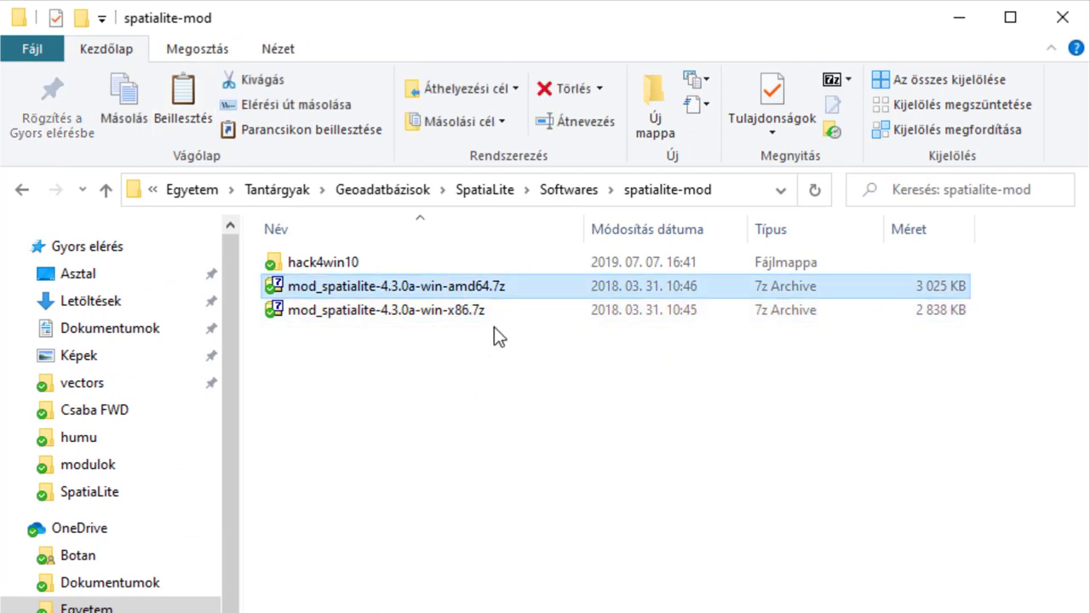
pyautogui.rightClick(459, 292)
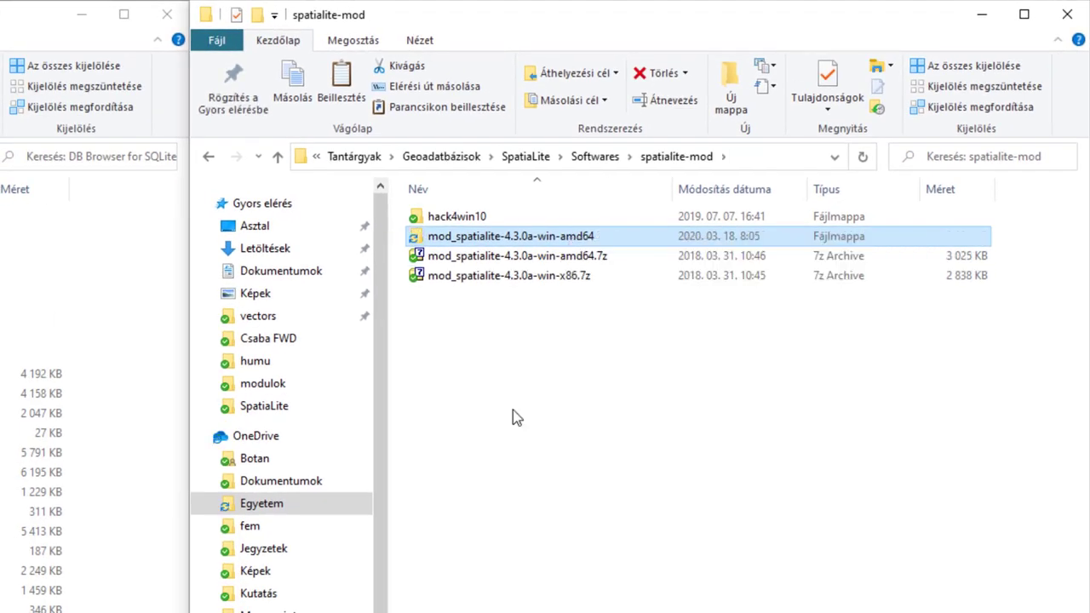
# Step: Copy all files from the extracted mod_spatialite-4.3.0a-win-amd64 folder into C:\Program Files\DB Browser for SQLite
pyautogui.doubleClick(542, 237)
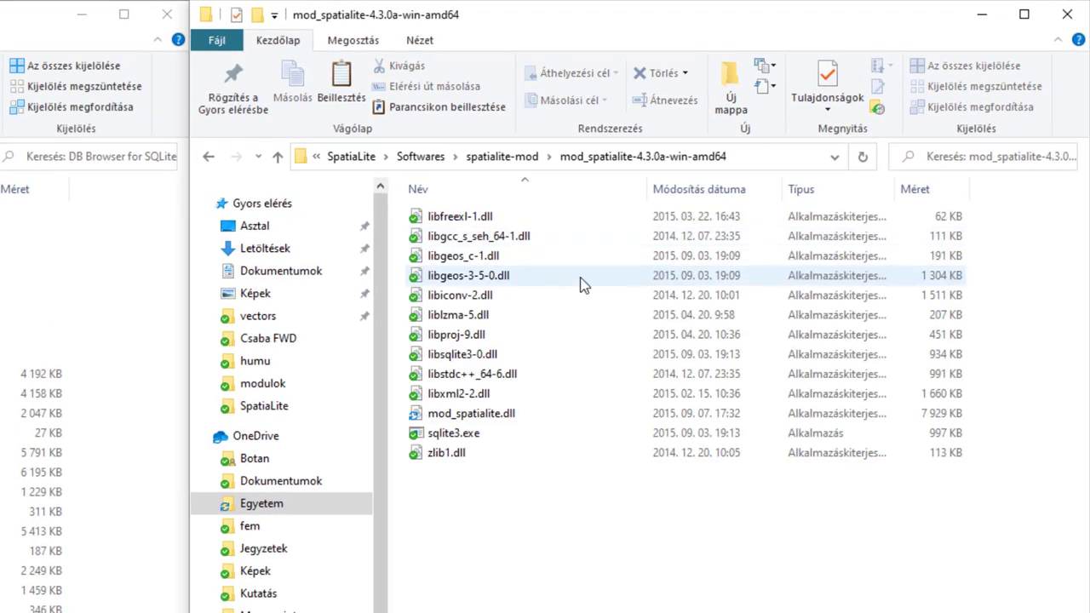
pyautogui.moveTo(545, 572); pyautogui.dragTo(471, 218)
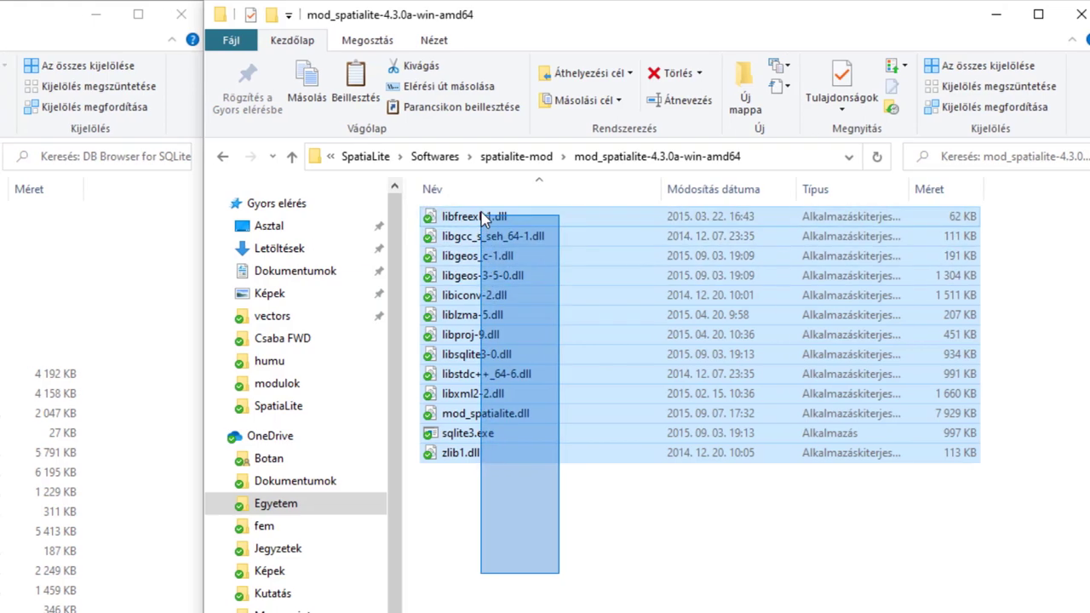
pyautogui.moveTo(954, 219); pyautogui.dragTo(955, 219)
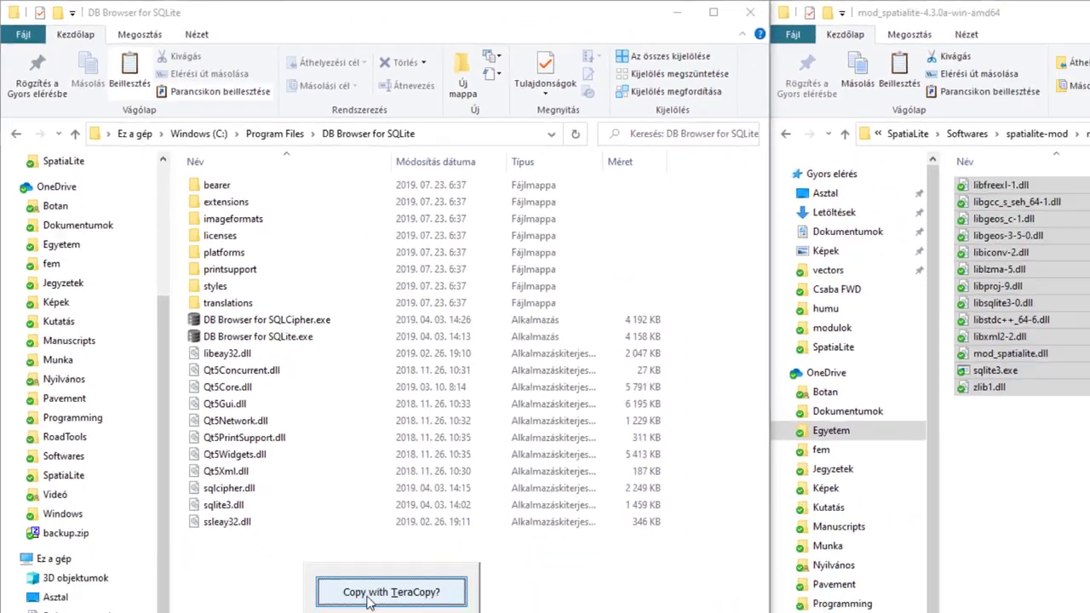
pyautogui.moveTo(685, 341); pyautogui.dragTo(259, 428)
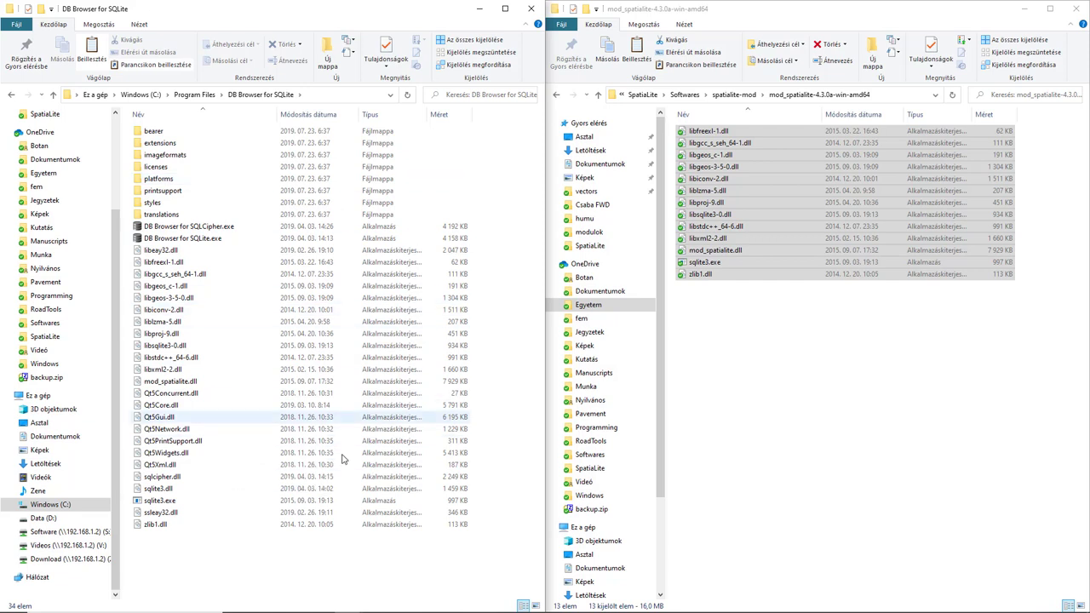
pyautogui.click(777, 423)
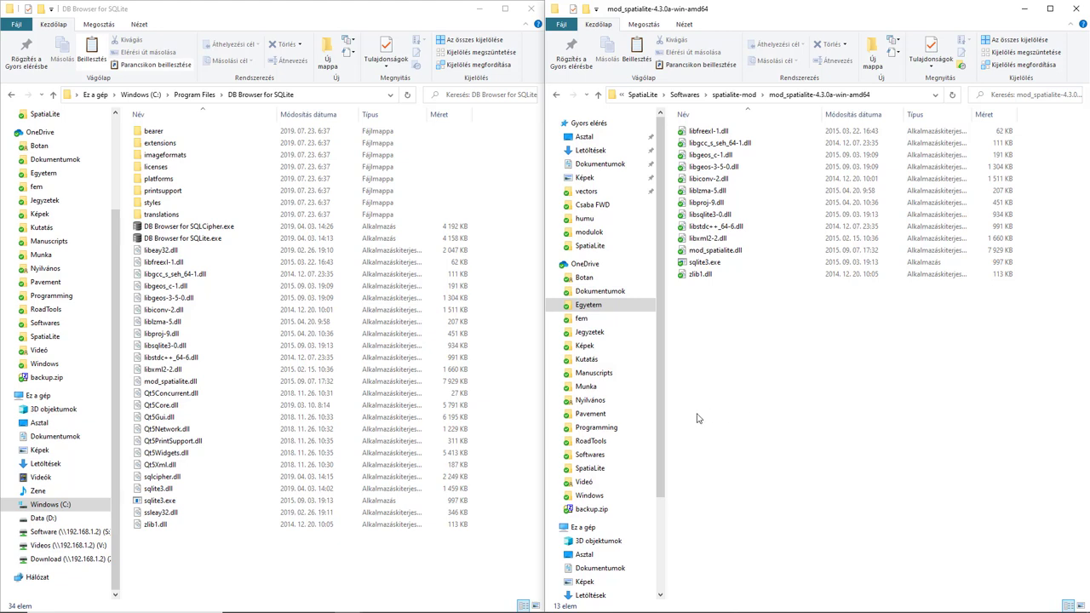
pyautogui.click(385, 573)
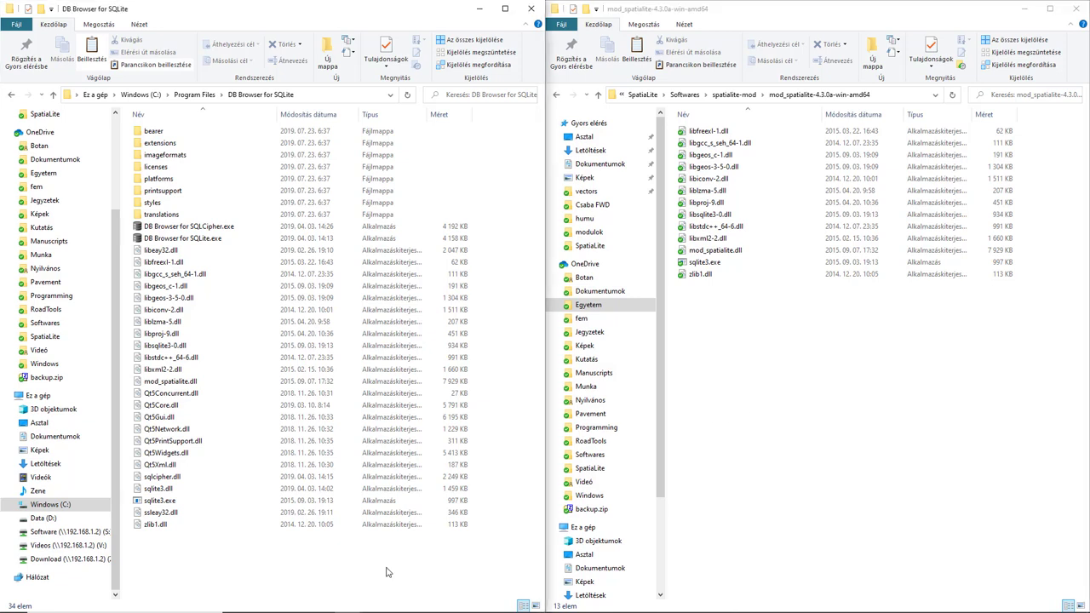
# Step: Launch DB Browser for SQLite and create a new database test.sqlite on the Desktop (Asztal), without defining a table
pyautogui.doubleClick(182, 237)
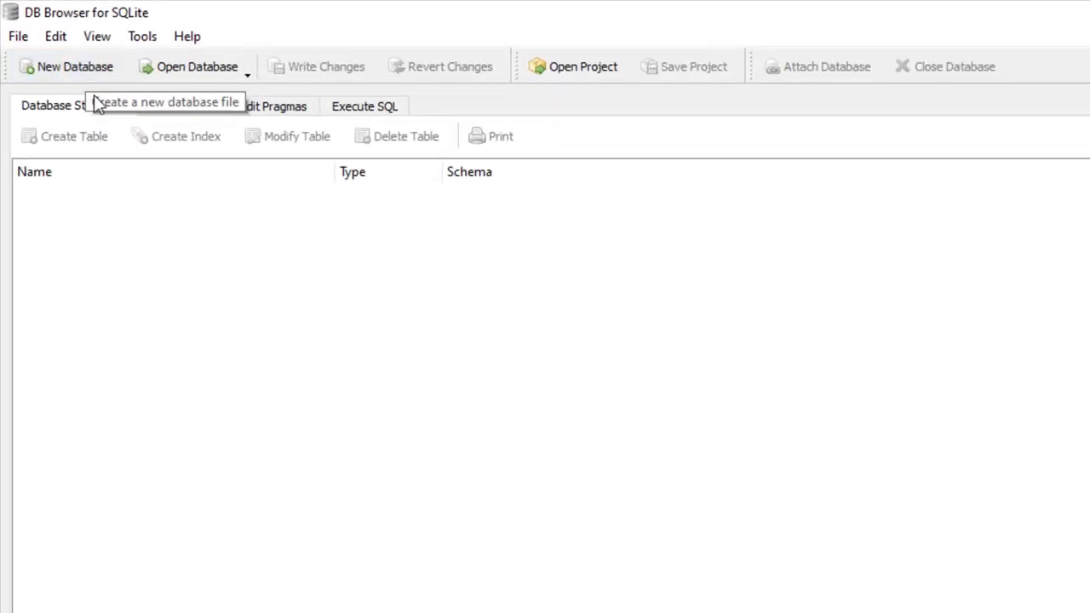
pyautogui.click(67, 68)
pyautogui.click(55, 194)
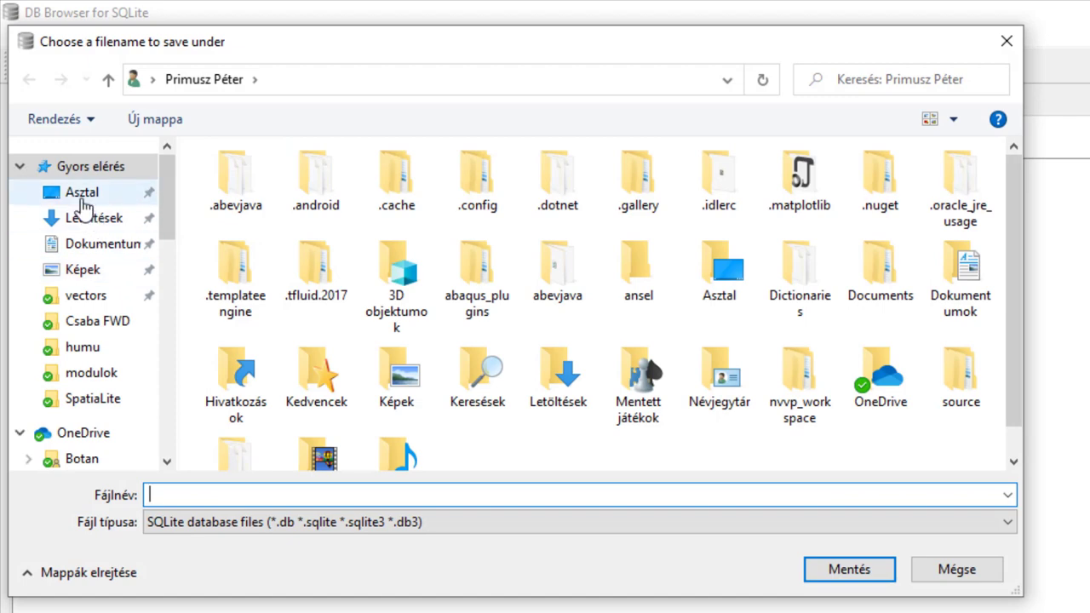
pyautogui.click(248, 495)
pyautogui.write('te')
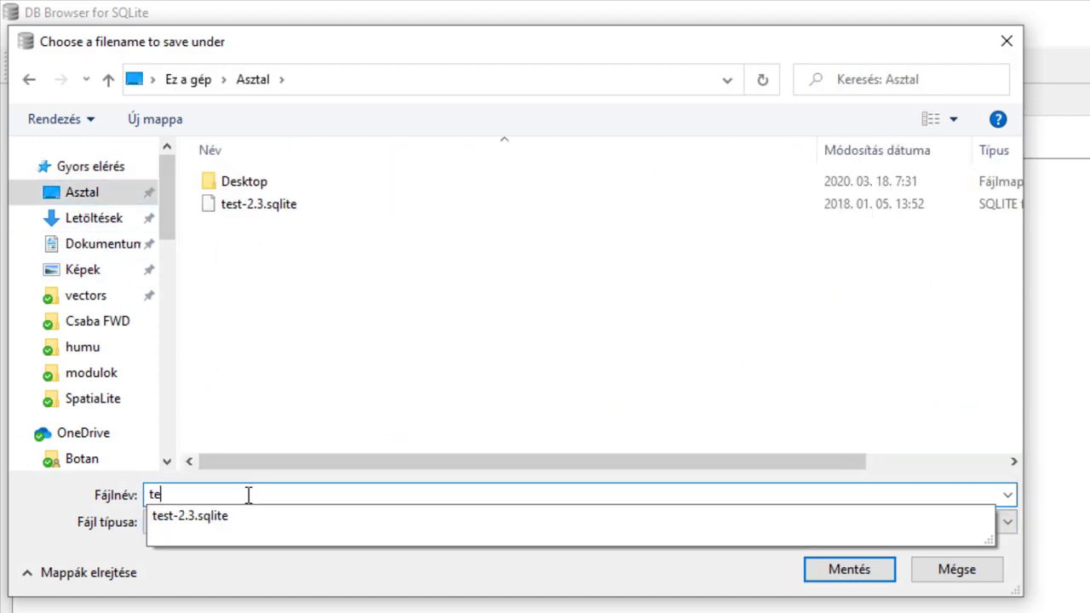
pyautogui.write('st.sqlite')
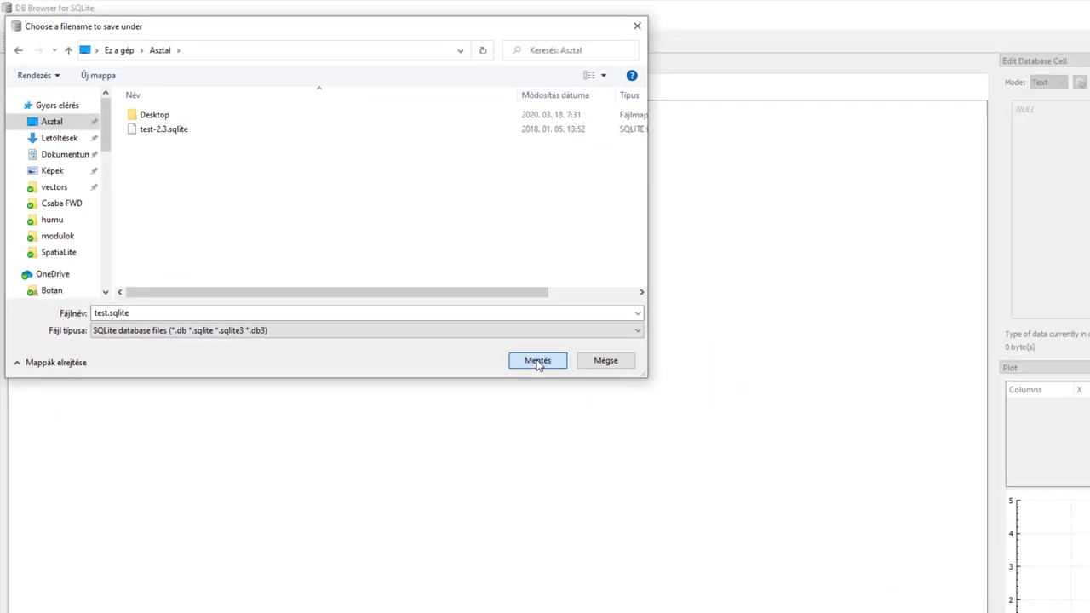
pyautogui.click(537, 361)
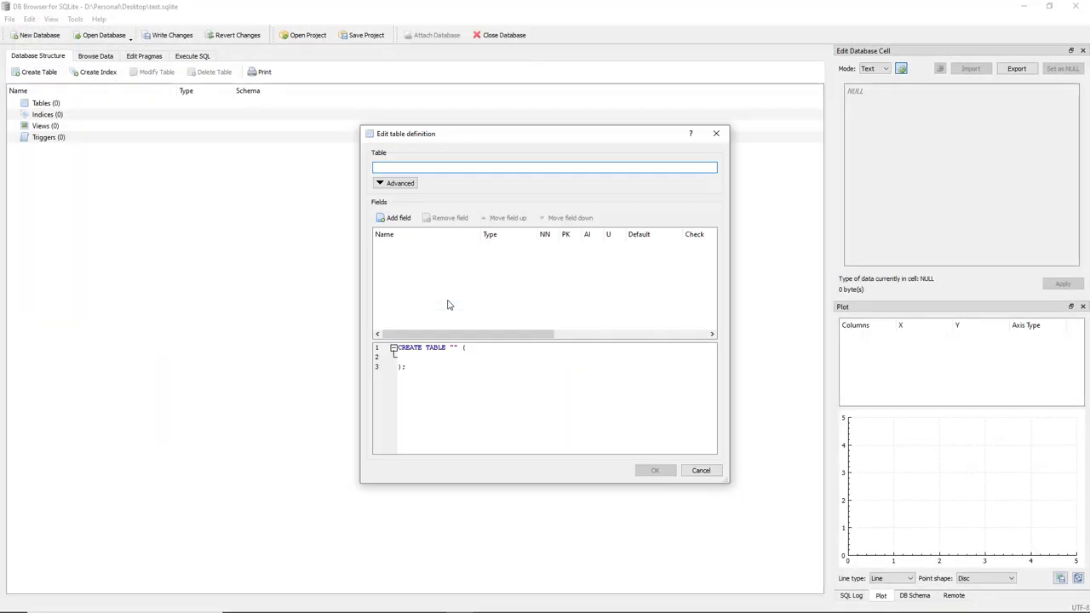
pyautogui.click(701, 471)
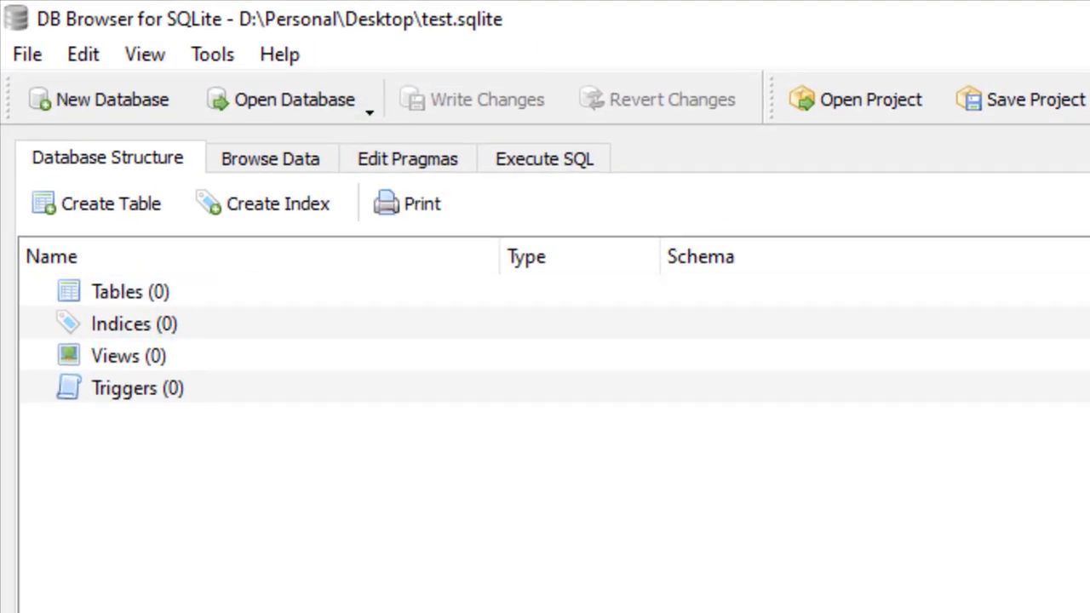
# Step: Try to load the mod_spatialite.dll extension from C:\Program Files\DB Browser for SQLite into the test database
pyautogui.click(207, 55)
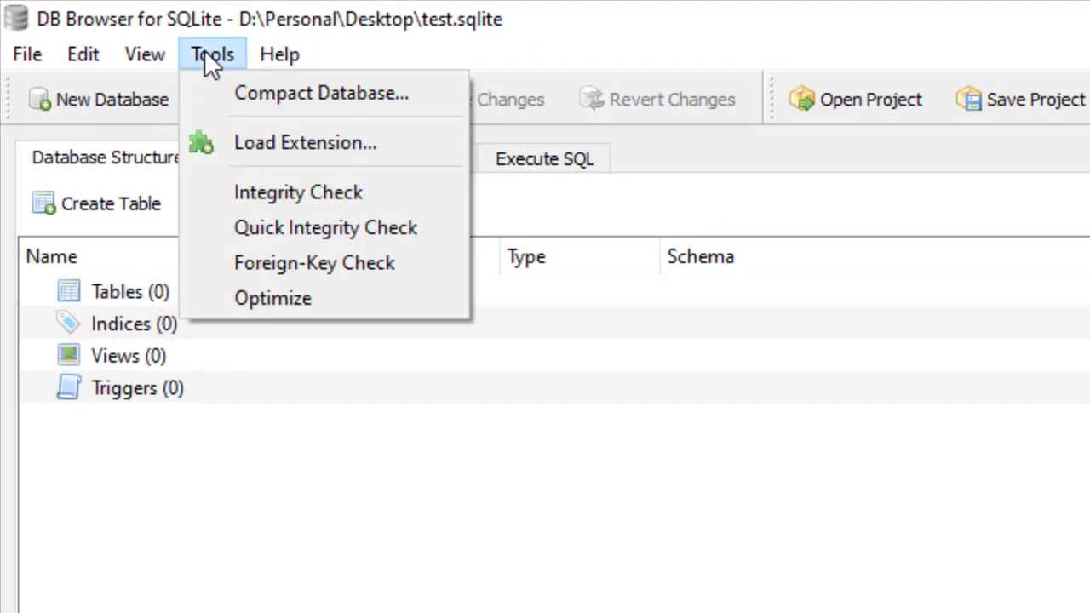
pyautogui.click(313, 146)
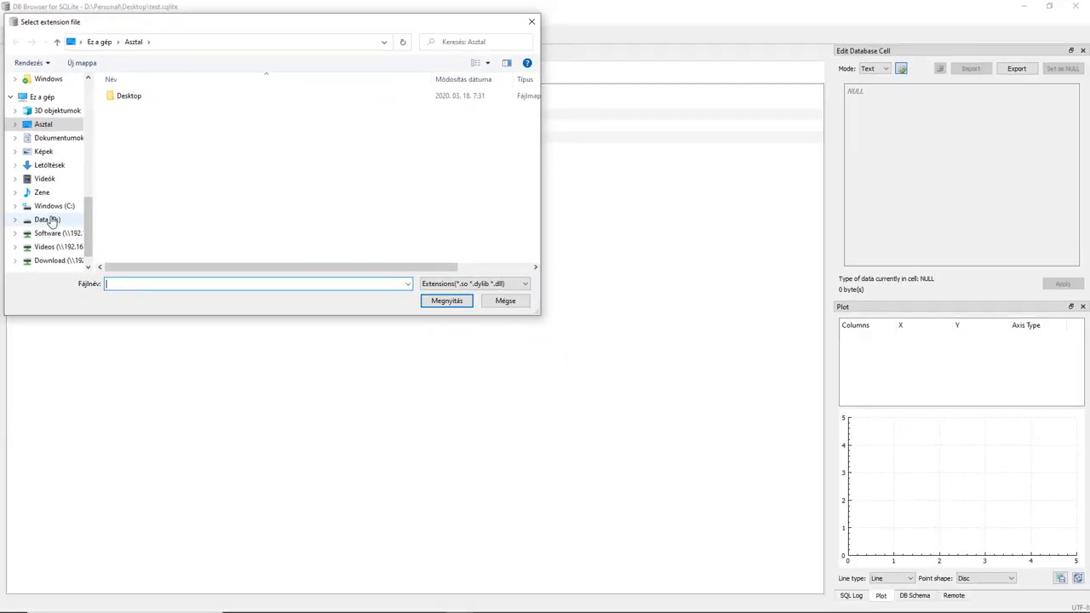
pyautogui.click(49, 206)
pyautogui.doubleClick(152, 132)
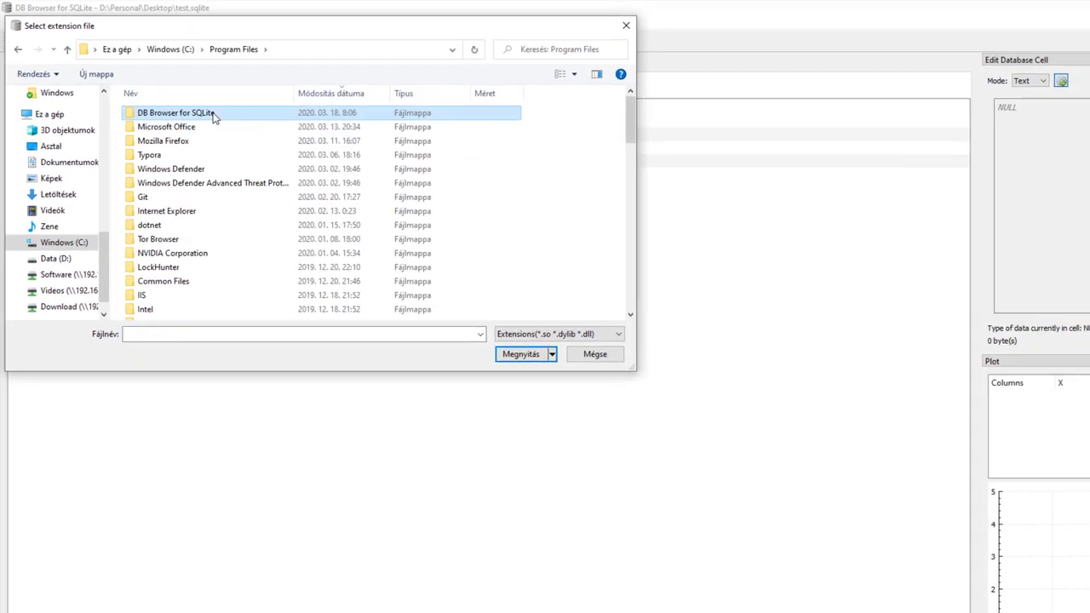
pyautogui.doubleClick(151, 95)
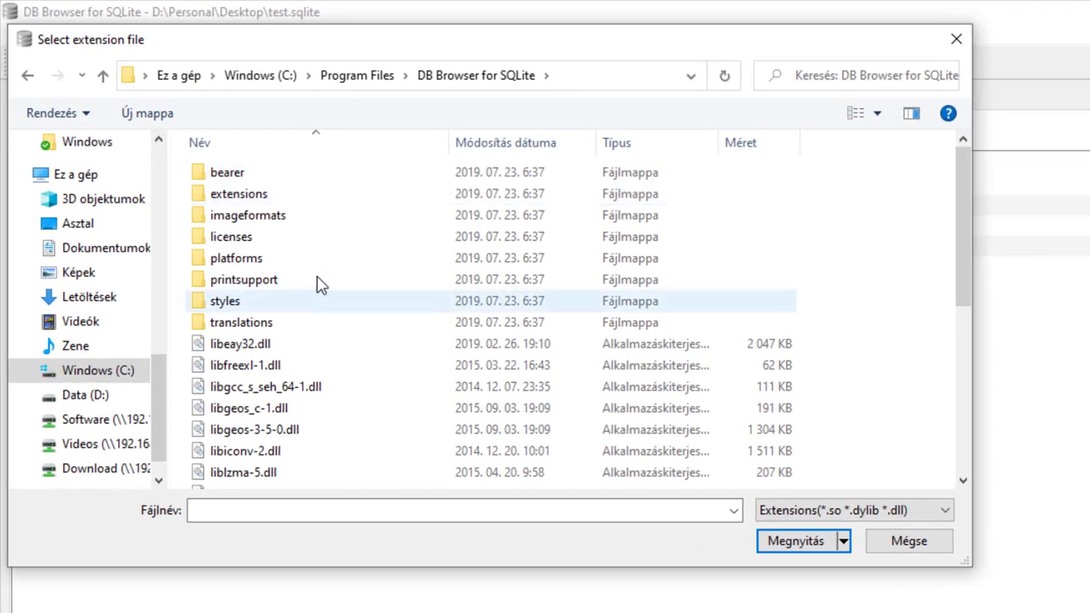
pyautogui.moveTo(430, 53); pyautogui.dragTo(691, 69)
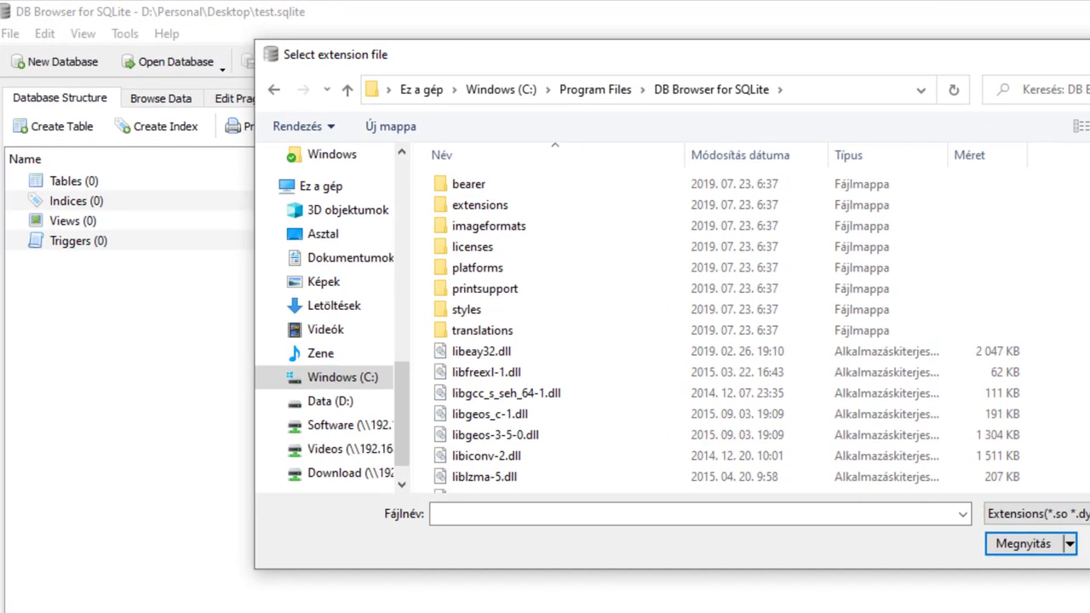
pyautogui.moveTo(681, 583); pyautogui.dragTo(681, 612)
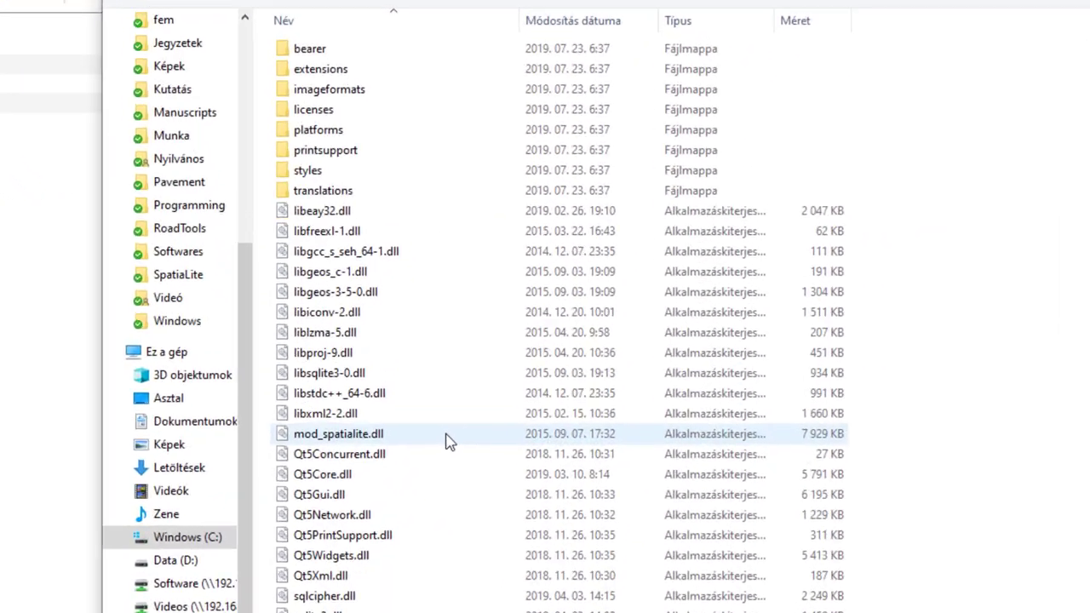
pyautogui.click(341, 462)
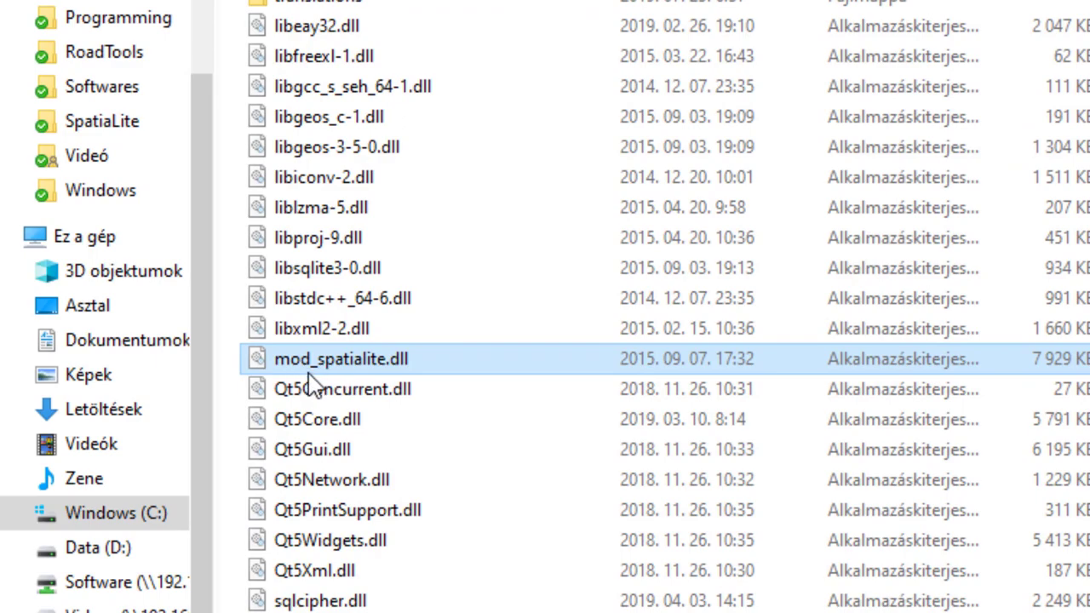
pyautogui.click(400, 359)
pyautogui.press('Escape')
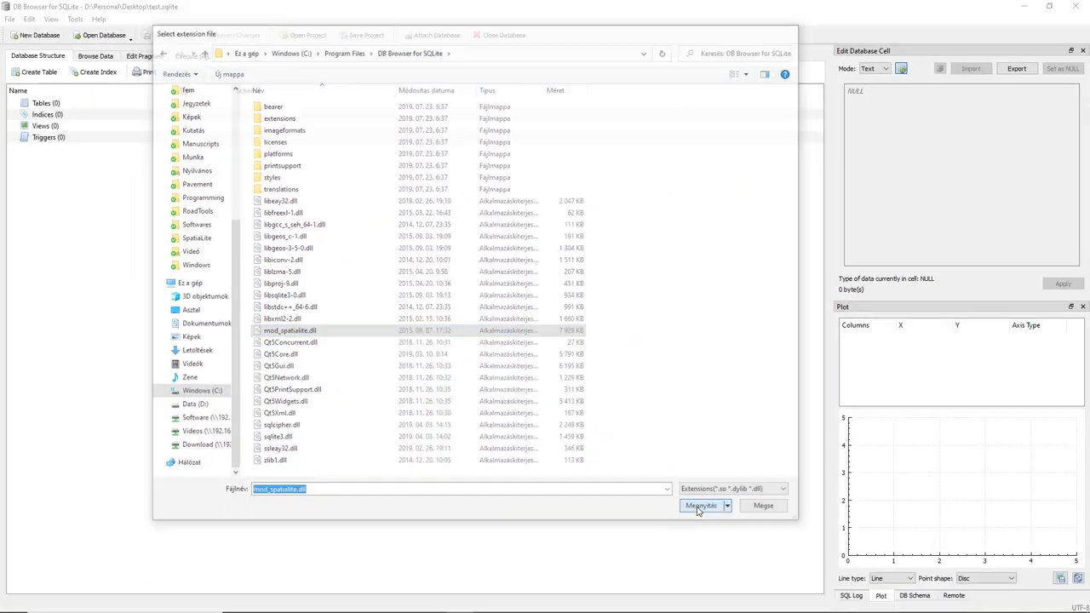
pyautogui.click(697, 505)
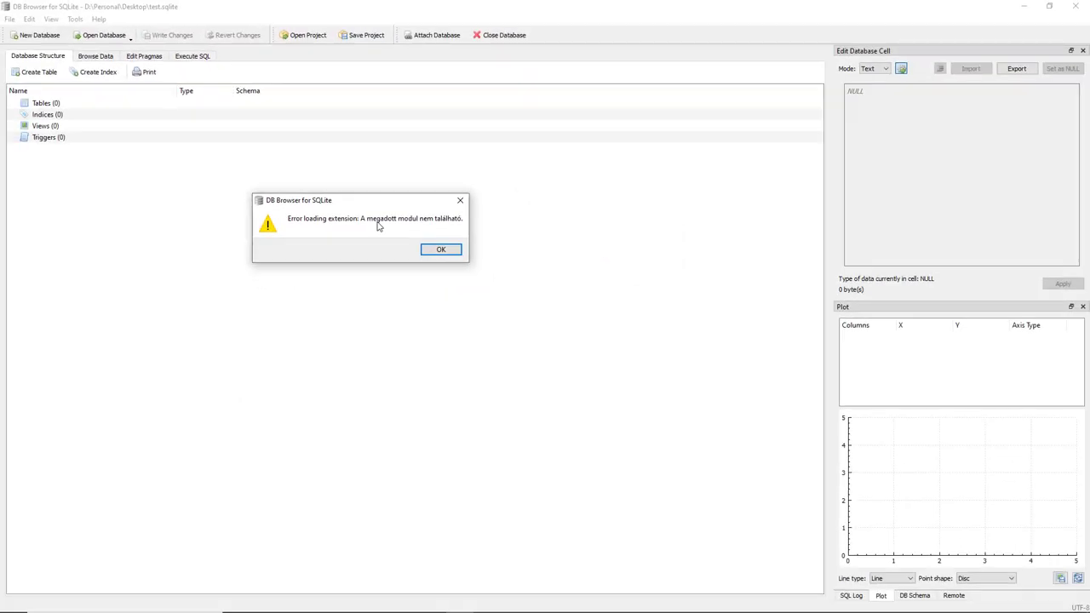
pyautogui.click(442, 249)
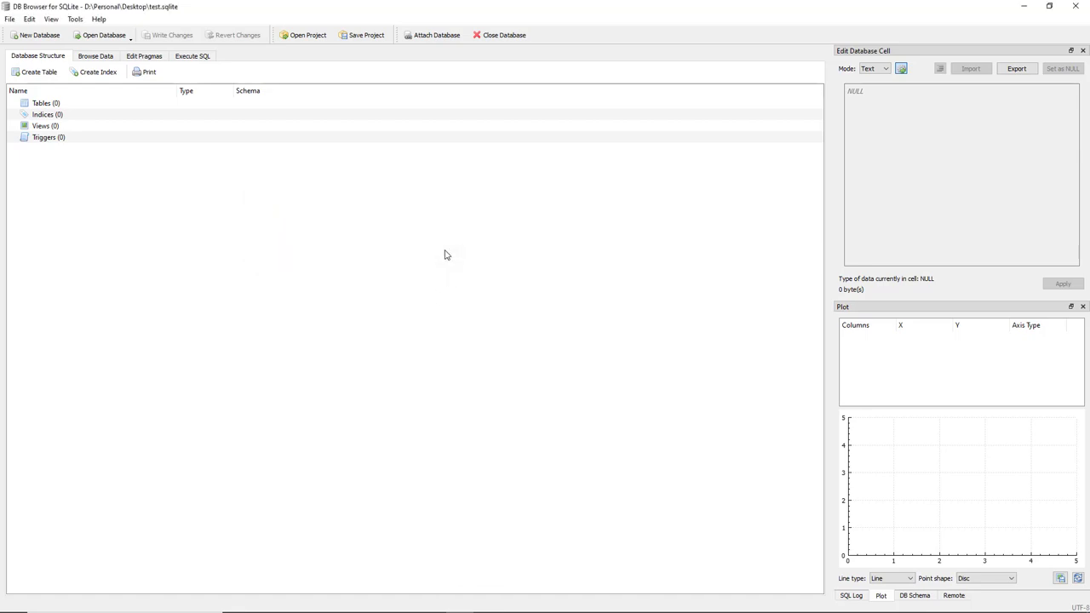
# Step: Switch back to the SpatiaLite wiki page in Firefox and examine the Windows 10 workaround, starting with the DLL file that must be deleted
pyautogui.hotkey('alt', 'Tab')
pyautogui.scroll(-1, 385, 227)
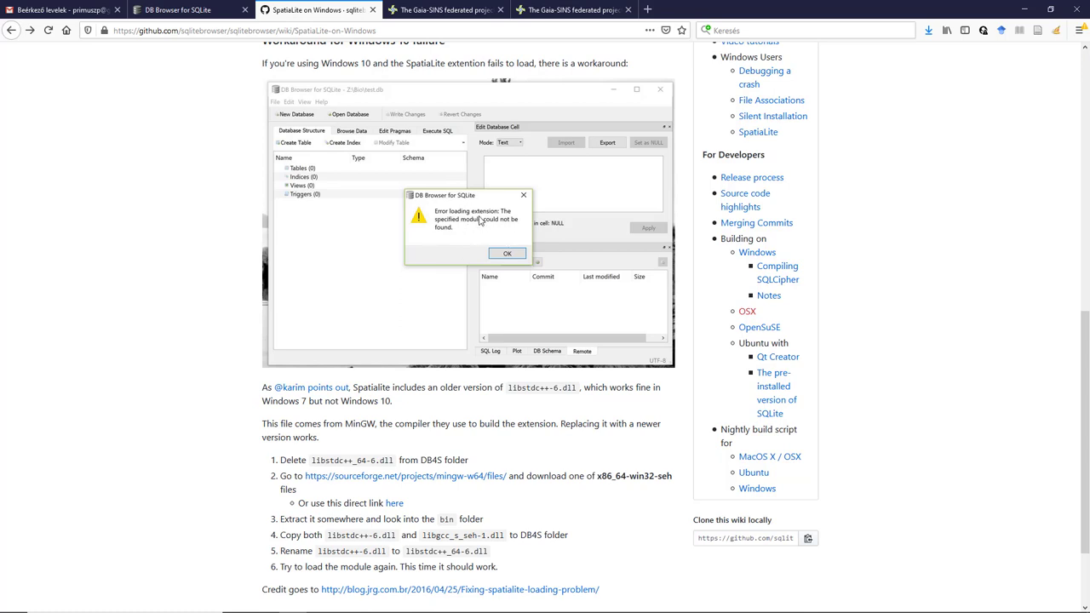
pyautogui.scroll(-2, 477, 223)
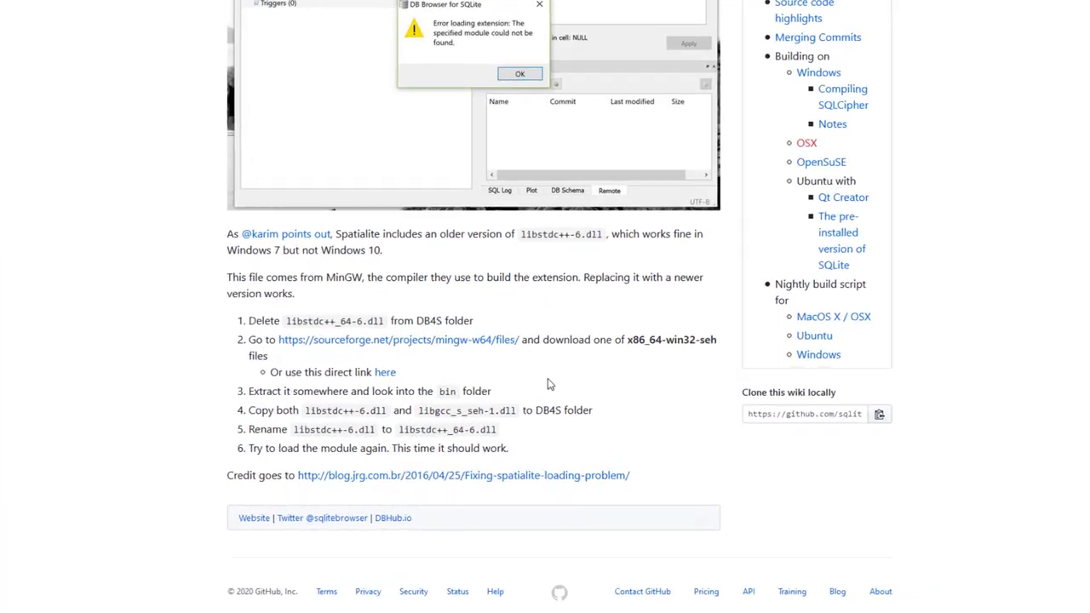
pyautogui.moveTo(219, 244); pyautogui.dragTo(361, 244)
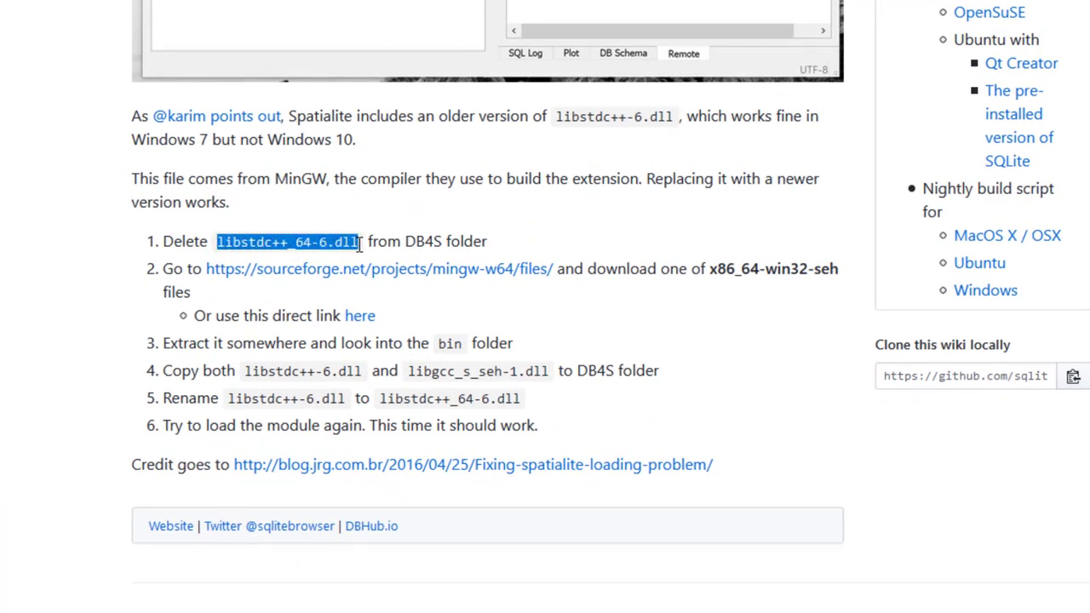
# Step: Switch to File Explorer and delete libstdc++_64-6.dll from C:\Program Files\DB Browser for SQLite
pyautogui.doubleClick(438, 246)
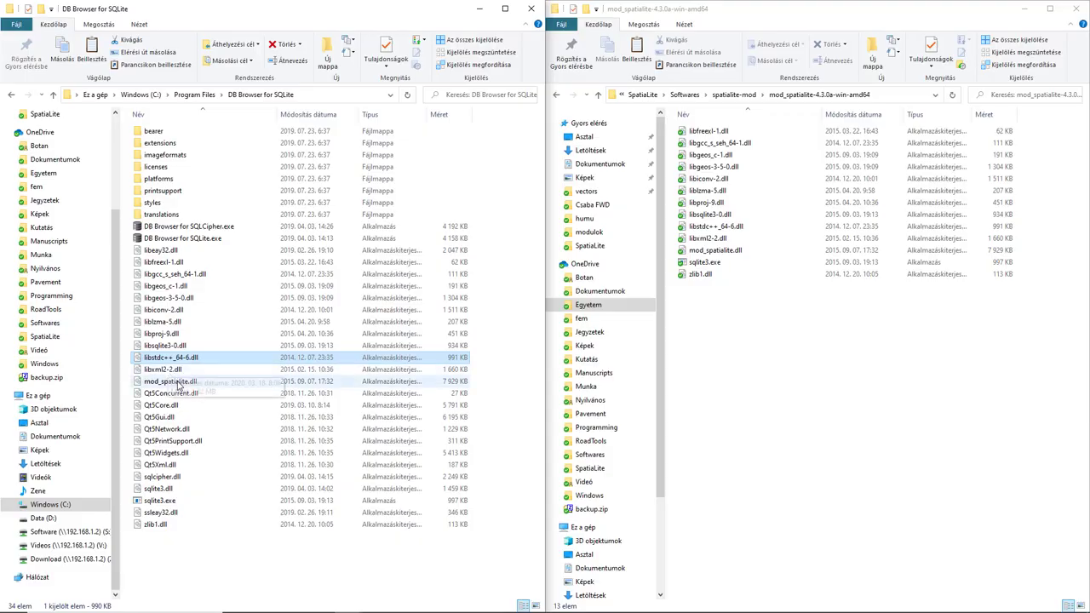
pyautogui.moveTo(178, 386); pyautogui.dragTo(174, 362)
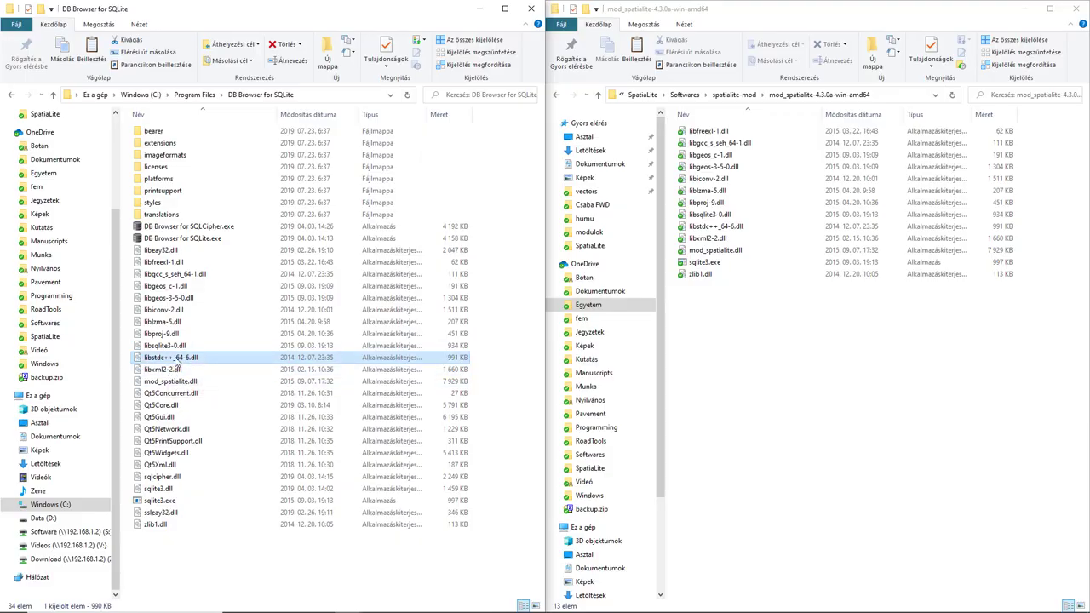
pyautogui.press('Delete')
pyautogui.press('Return')
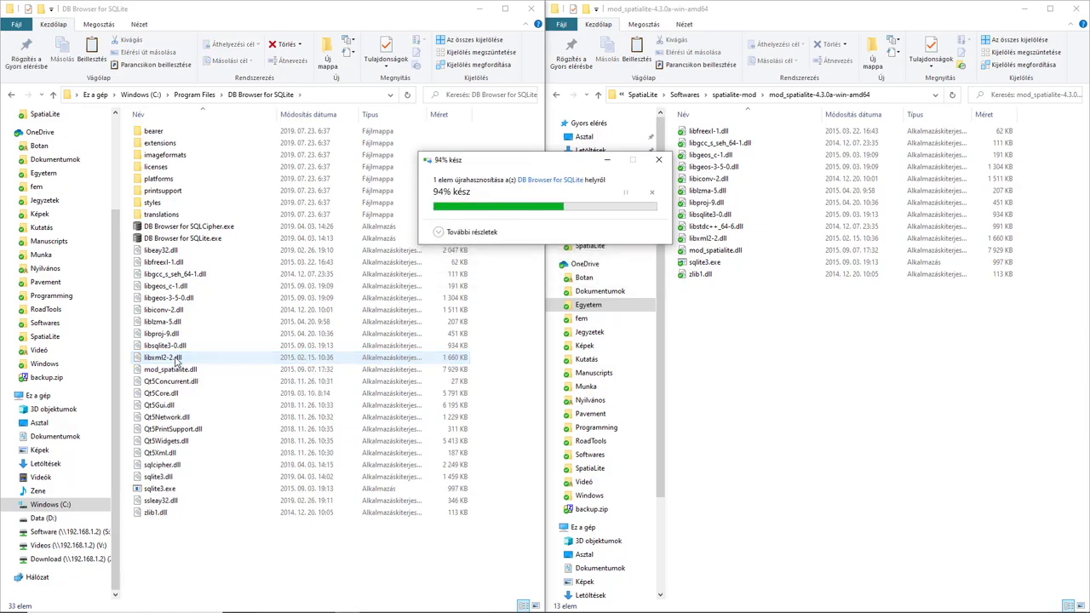
# Step: Return to the wiki page in Firefox, check the direct MinGW-w64 download link without saving the archive, and review the extraction instruction
pyautogui.hotkey('alt', 'Tab')
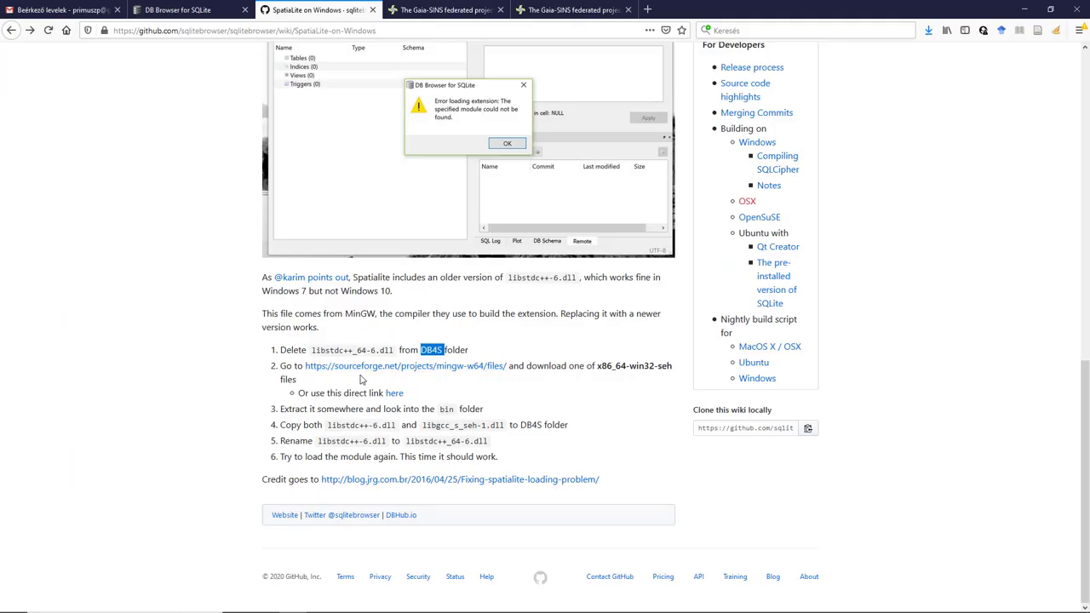
pyautogui.click(391, 394)
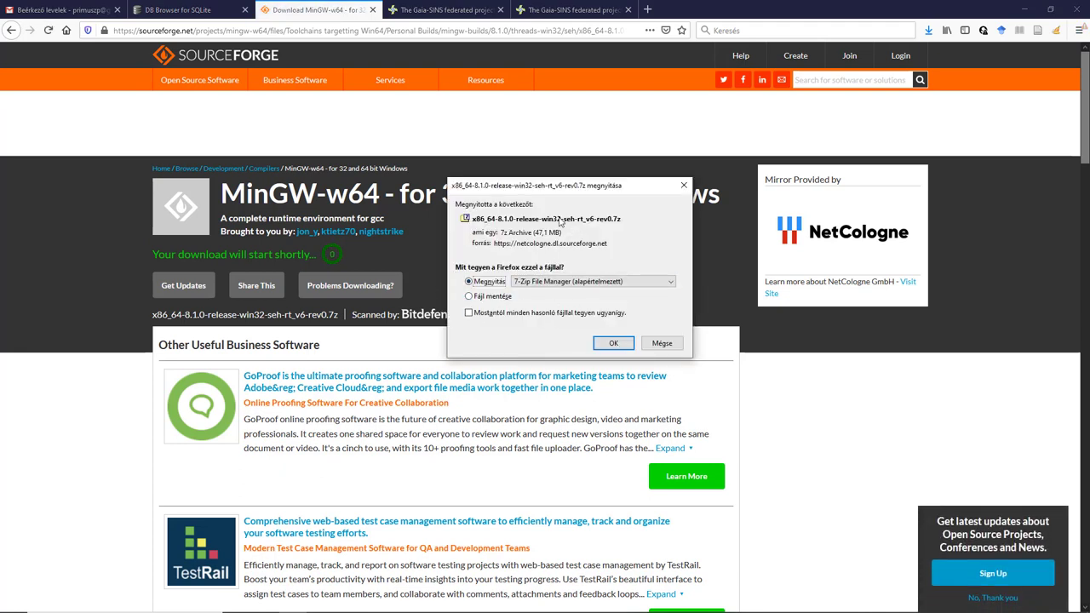
pyautogui.click(663, 343)
pyautogui.click(11, 32)
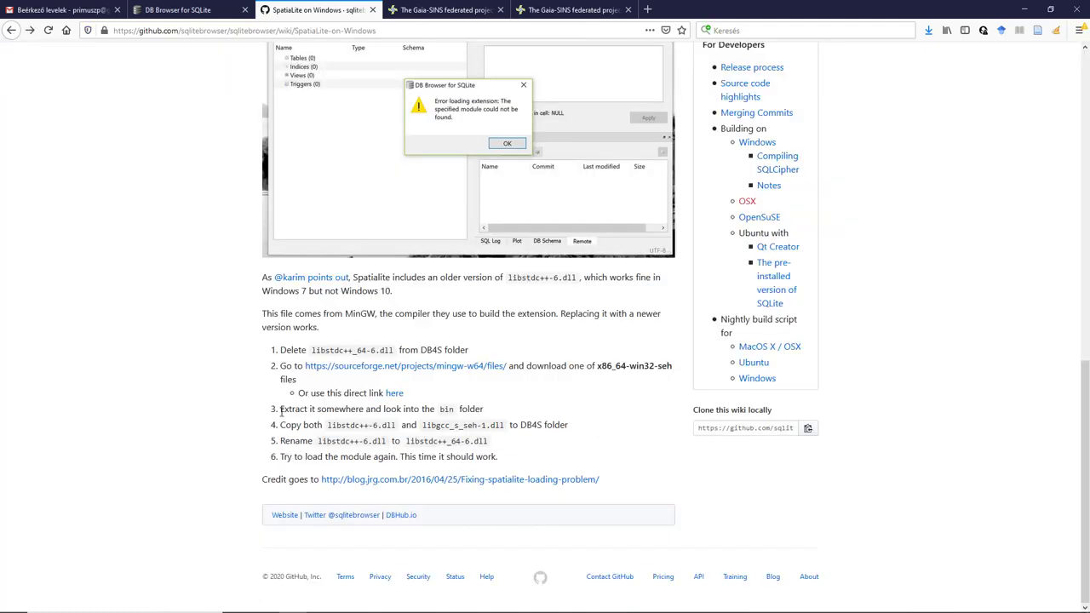
pyautogui.moveTo(273, 414); pyautogui.dragTo(479, 424)
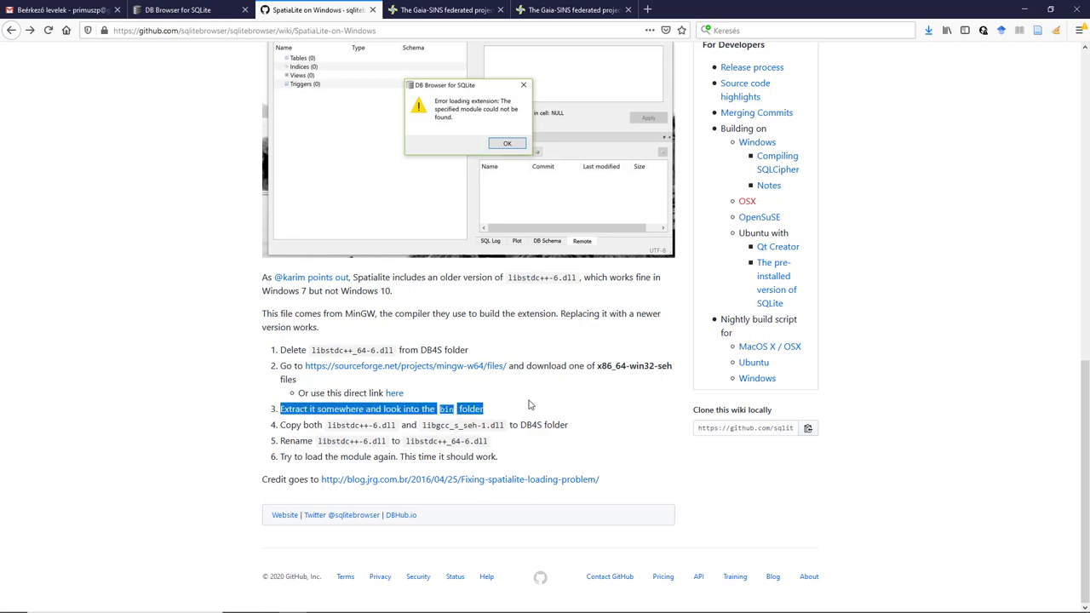
pyautogui.click(528, 406)
# Step: Switch to File Explorer and open the hack4win10 folder inside spatialite-mod
pyautogui.click(1024, 9)
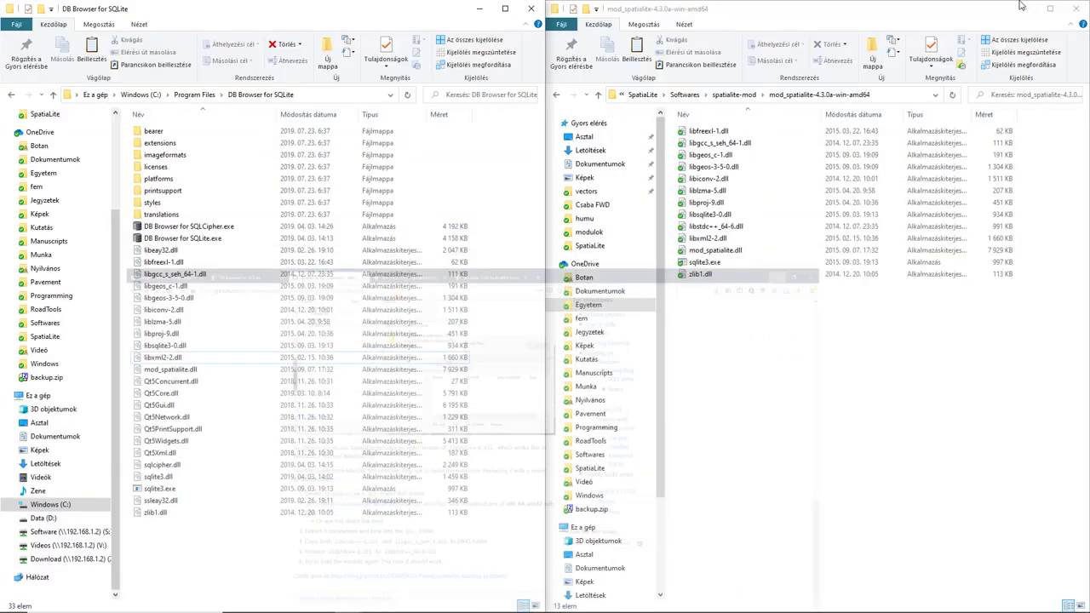
pyautogui.click(738, 95)
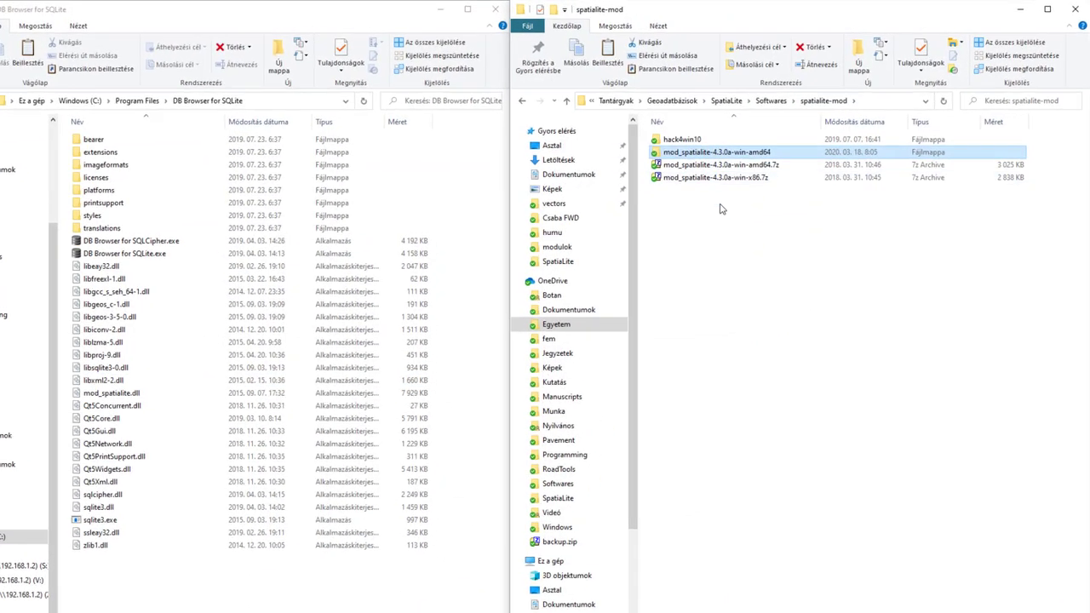
pyautogui.click(729, 224)
pyautogui.click(704, 142)
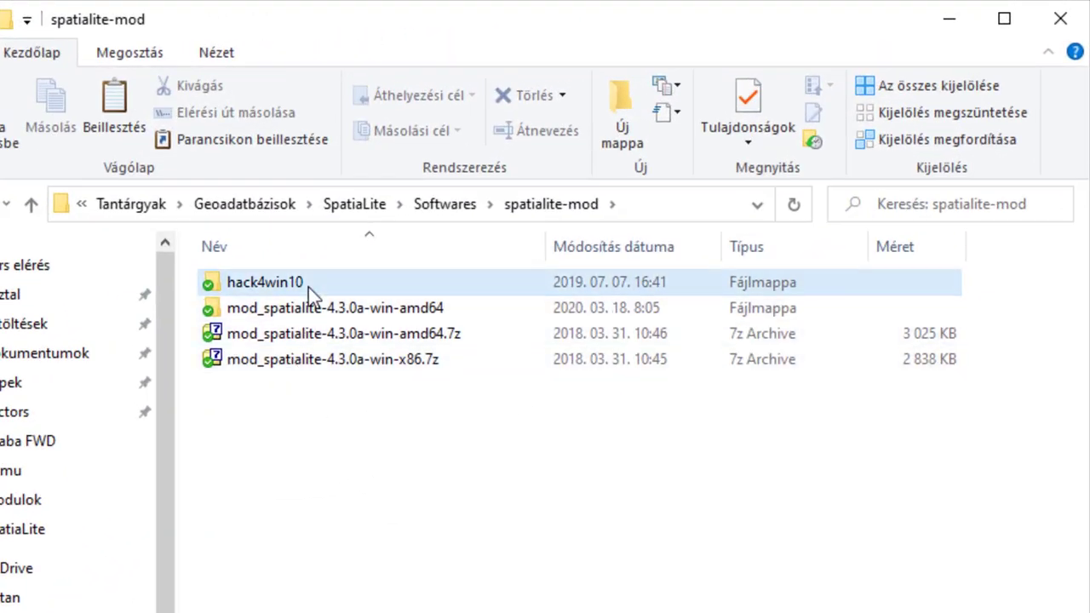
pyautogui.doubleClick(308, 287)
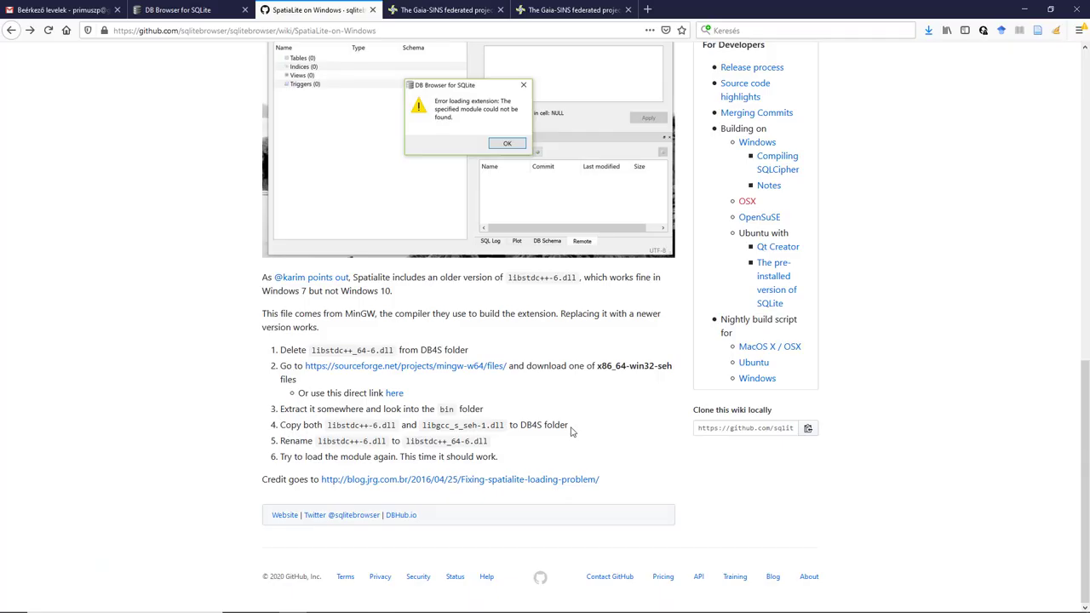
# Step: Switch back to the wiki page in Firefox and examine workaround steps 4 to 6 on copying, renaming and reloading
pyautogui.moveTo(572, 431); pyautogui.dragTo(281, 431)
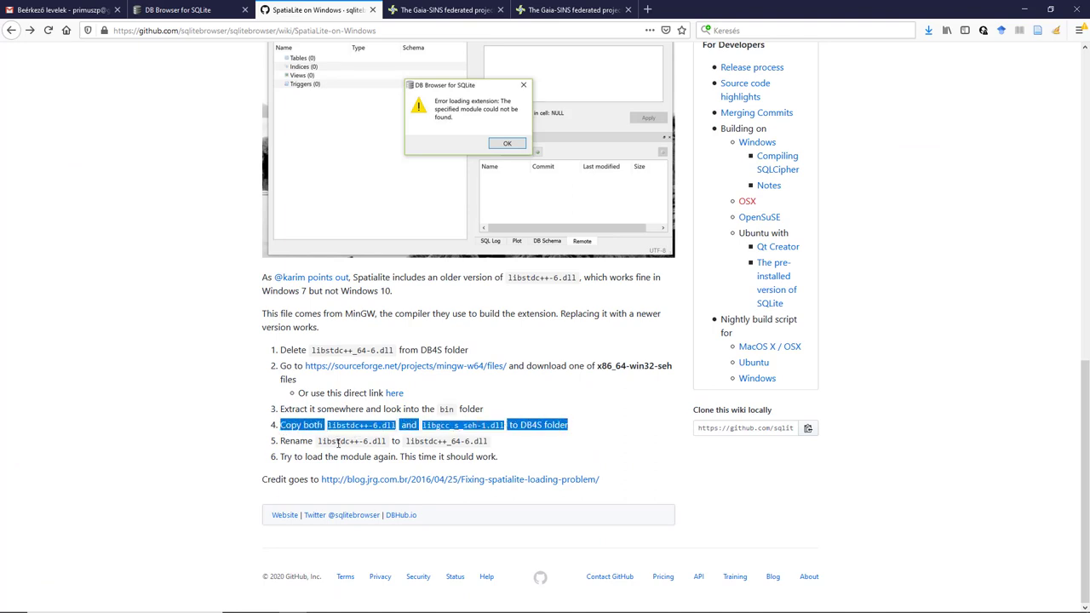
pyautogui.doubleClick(535, 428)
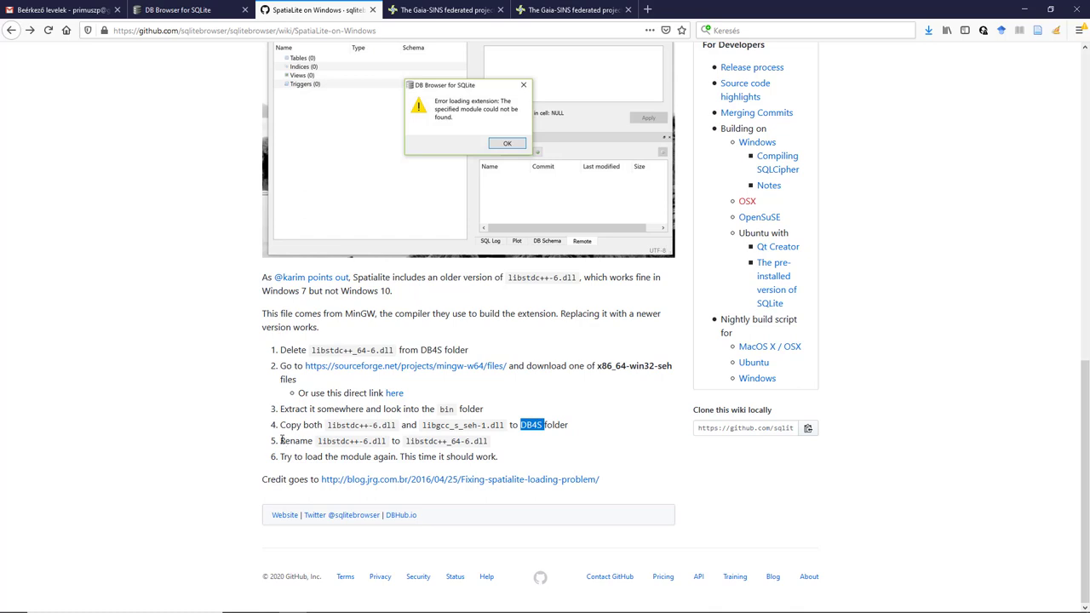
pyautogui.moveTo(281, 441); pyautogui.dragTo(491, 447)
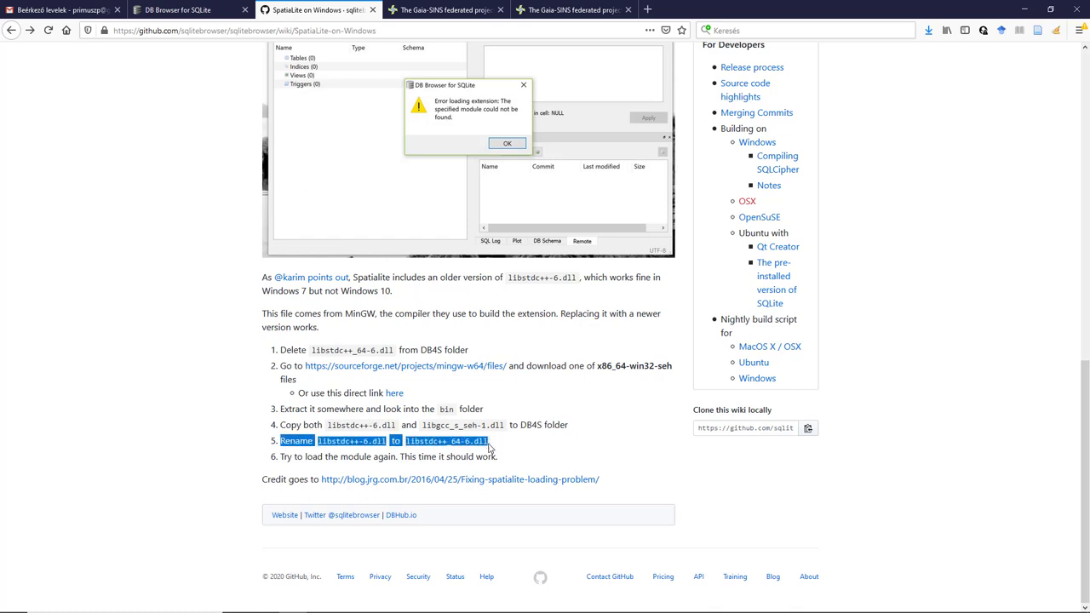
pyautogui.click(326, 446)
pyautogui.moveTo(324, 442); pyautogui.dragTo(389, 446)
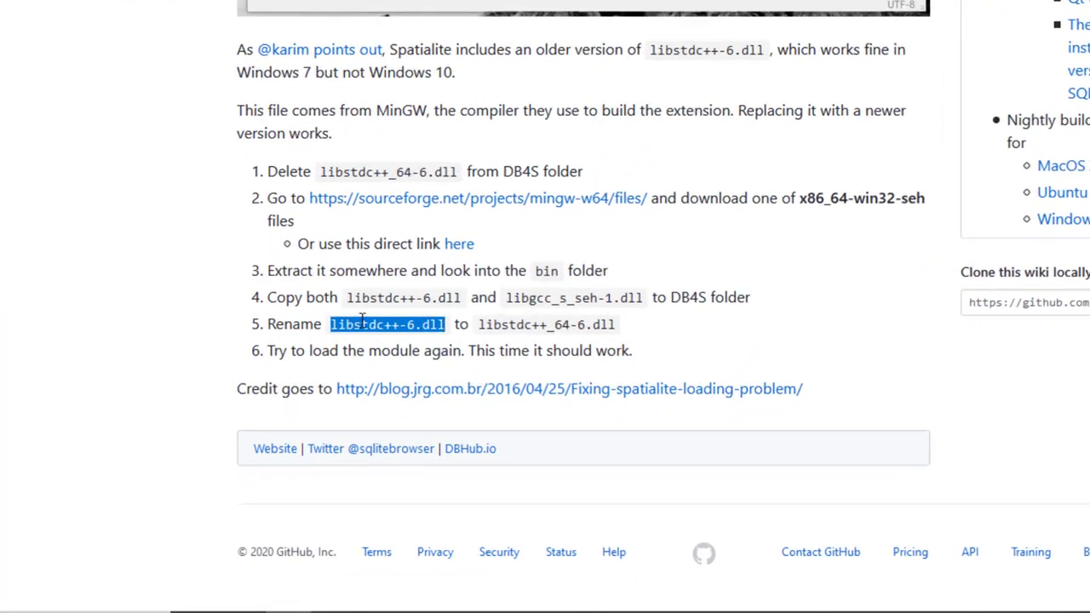
pyautogui.click(452, 377)
pyautogui.moveTo(482, 325); pyautogui.dragTo(621, 335)
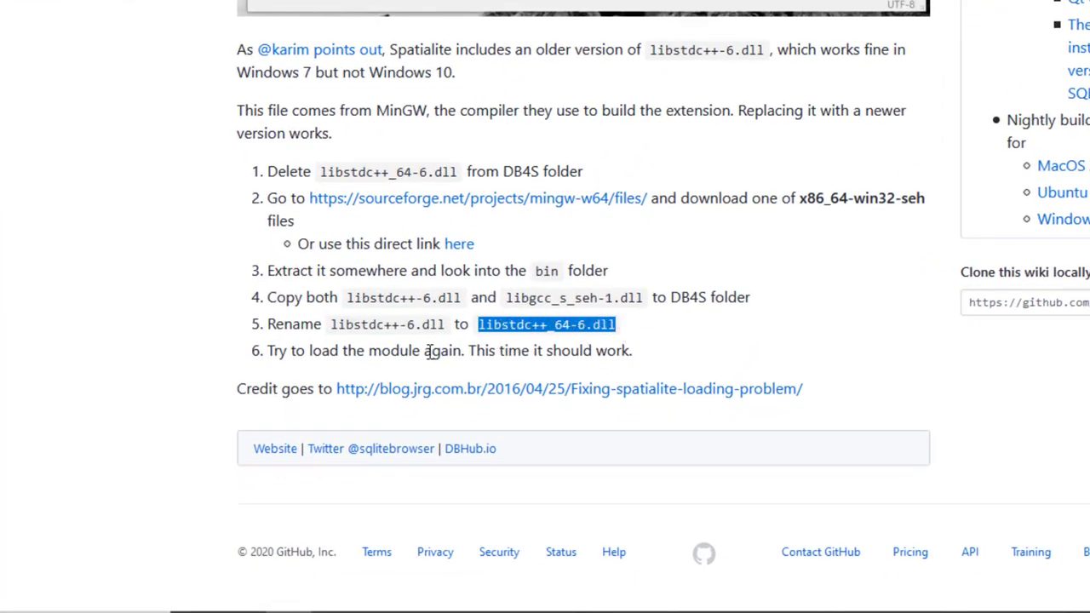
pyautogui.moveTo(270, 351); pyautogui.dragTo(673, 350)
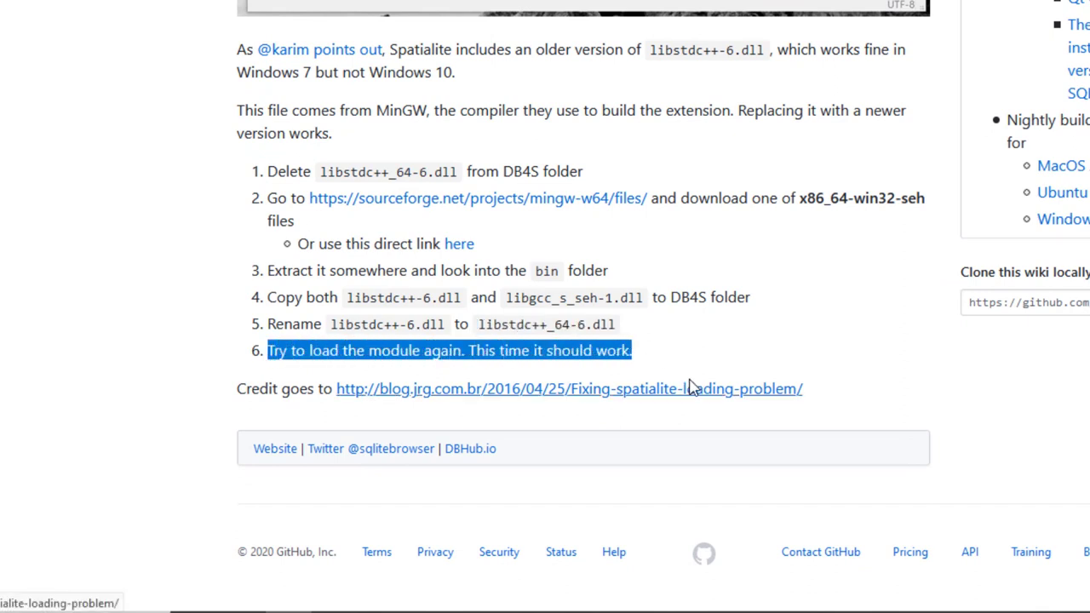
pyautogui.click(713, 353)
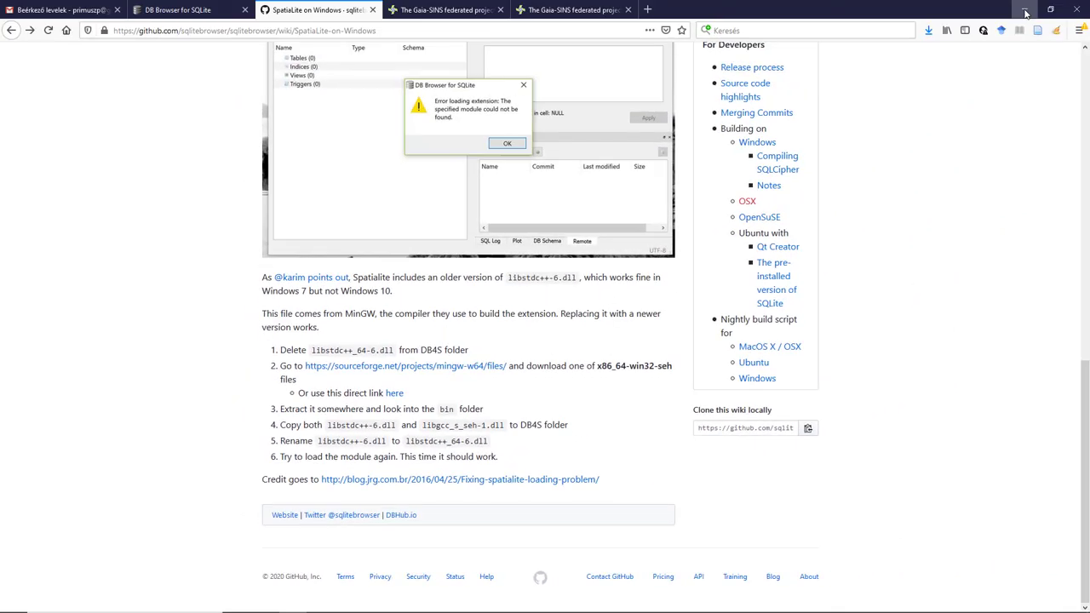
# Step: Switch to File Explorer and copy libgcc_s_seh-1.dll and libstdc++_64-6.dll from hack4win10 into C:\Program Files\DB Browser for SQLite
pyautogui.click(1025, 13)
pyautogui.moveTo(812, 354); pyautogui.dragTo(715, 138)
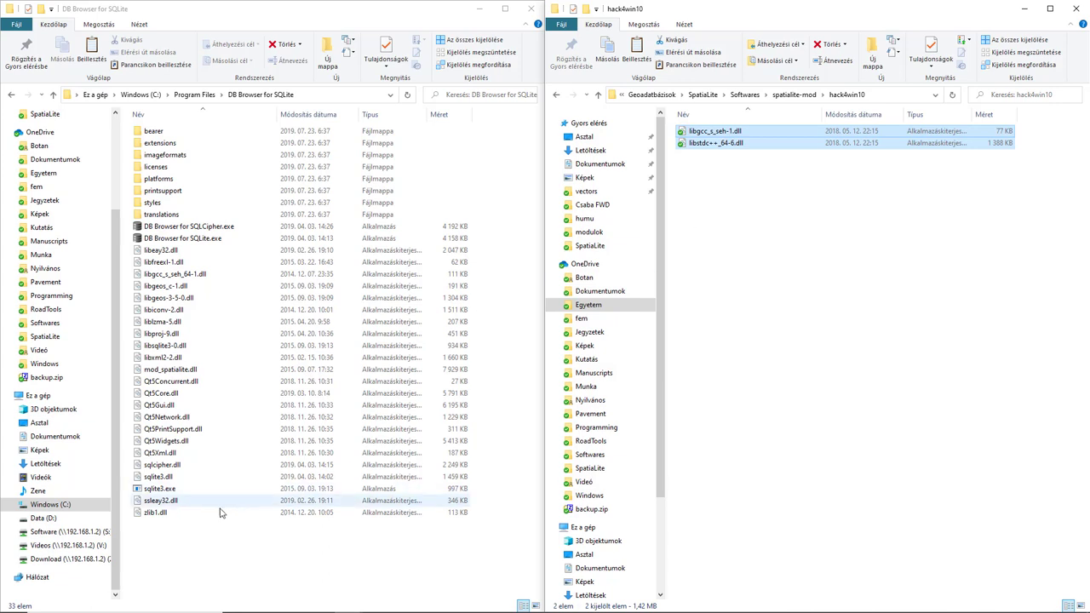
pyautogui.click(216, 535)
pyautogui.rightClick(243, 542)
pyautogui.press('Escape')
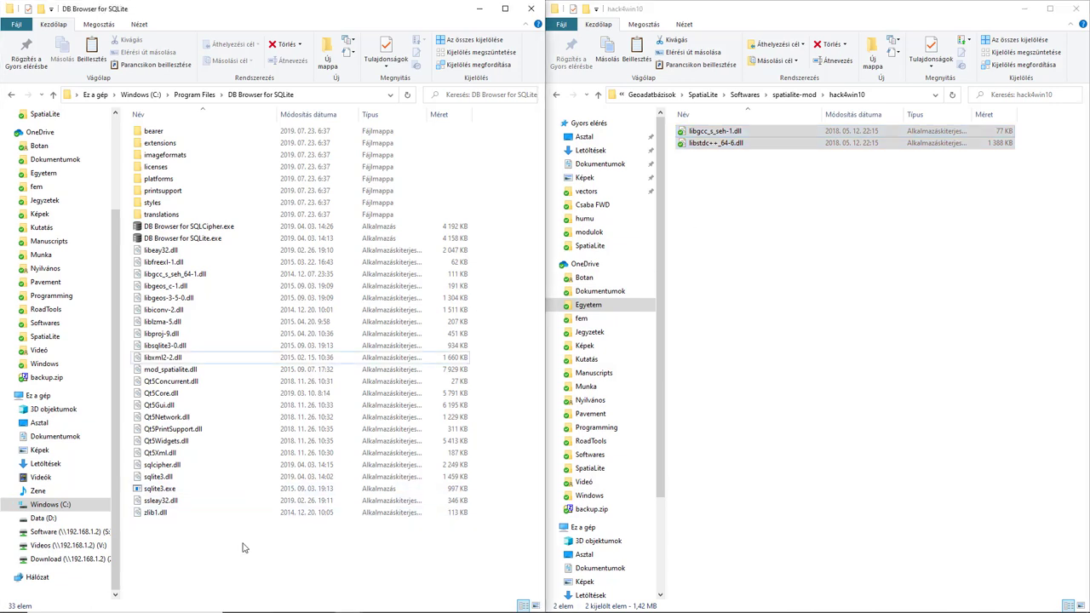
pyautogui.hotkey('ctrl', 'v')
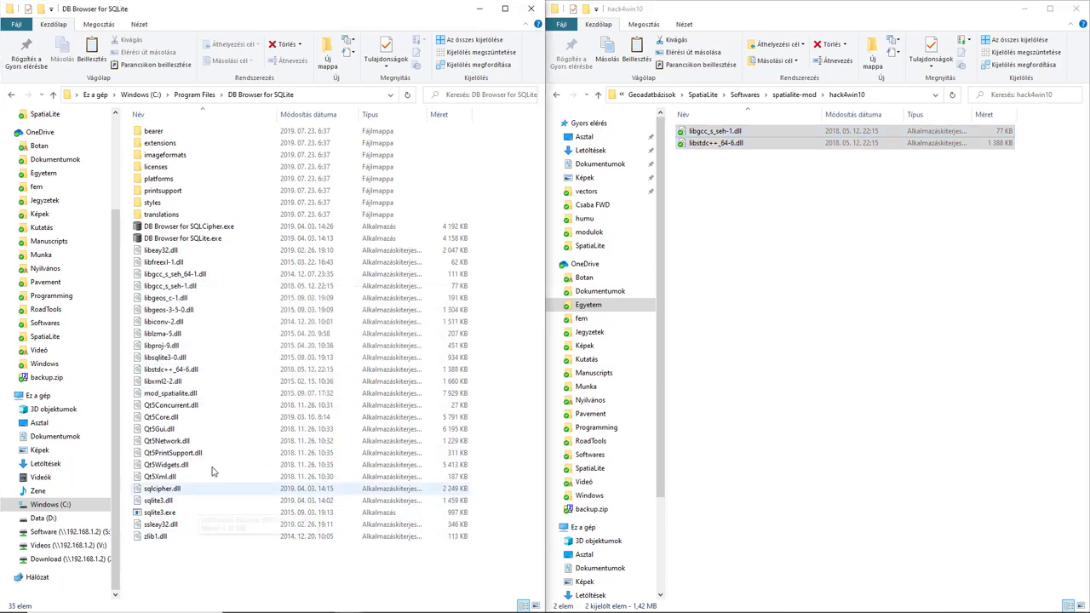
# Step: Switch to DB Browser for SQLite and load the mod_spatialite.dll extension from its program folder into test.sqlite
pyautogui.doubleClick(182, 237)
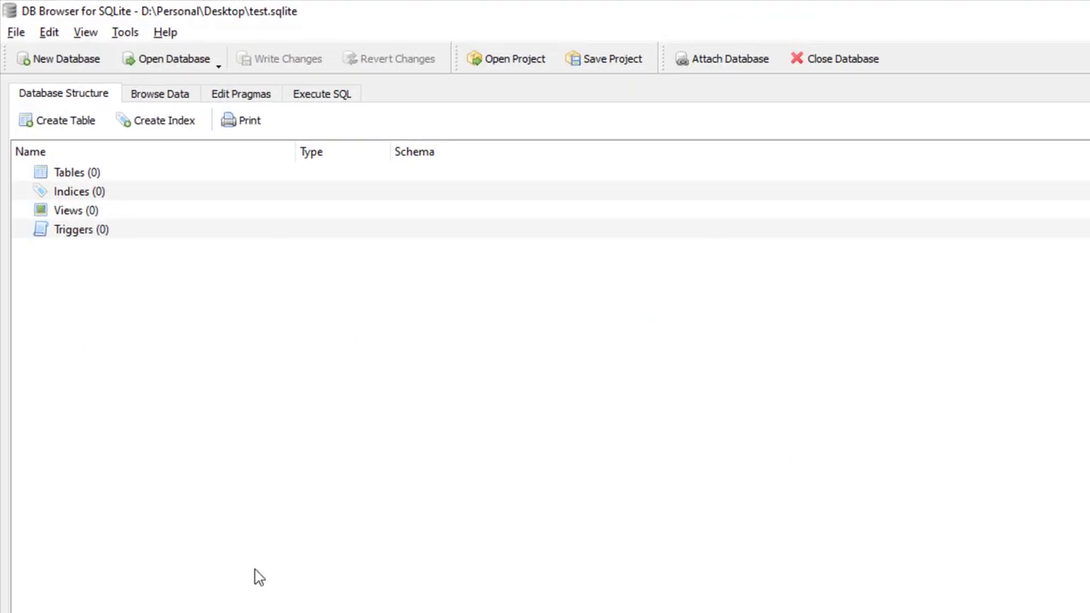
pyautogui.click(124, 33)
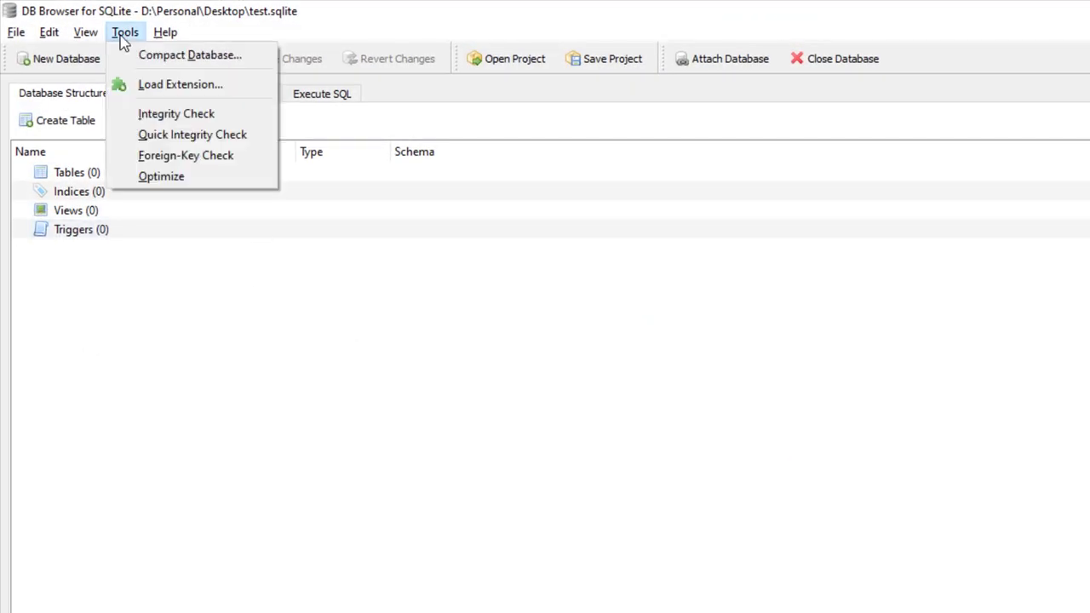
pyautogui.click(165, 87)
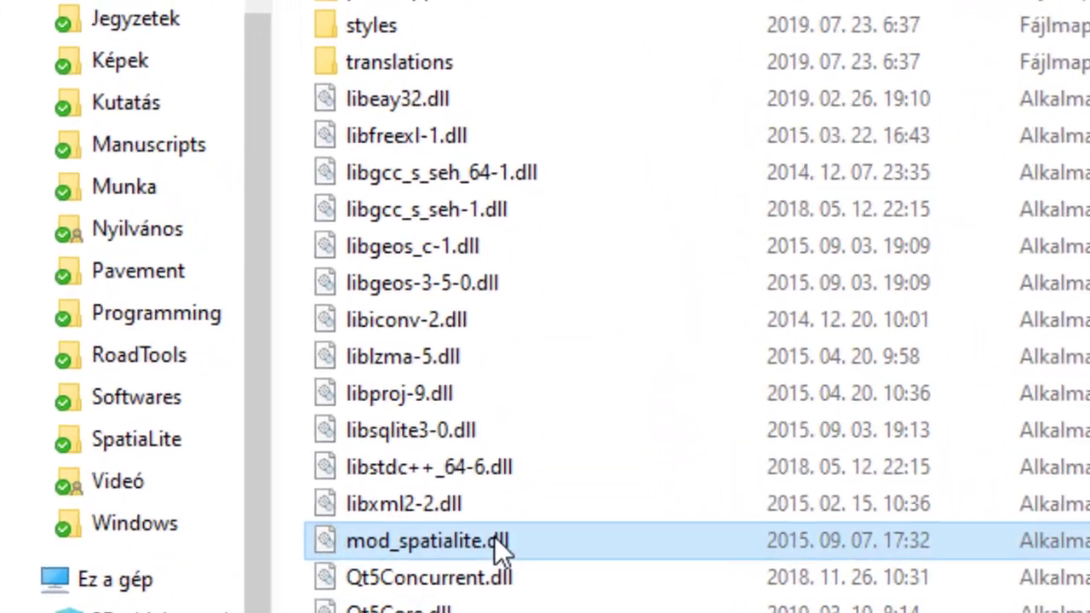
pyautogui.click(438, 573)
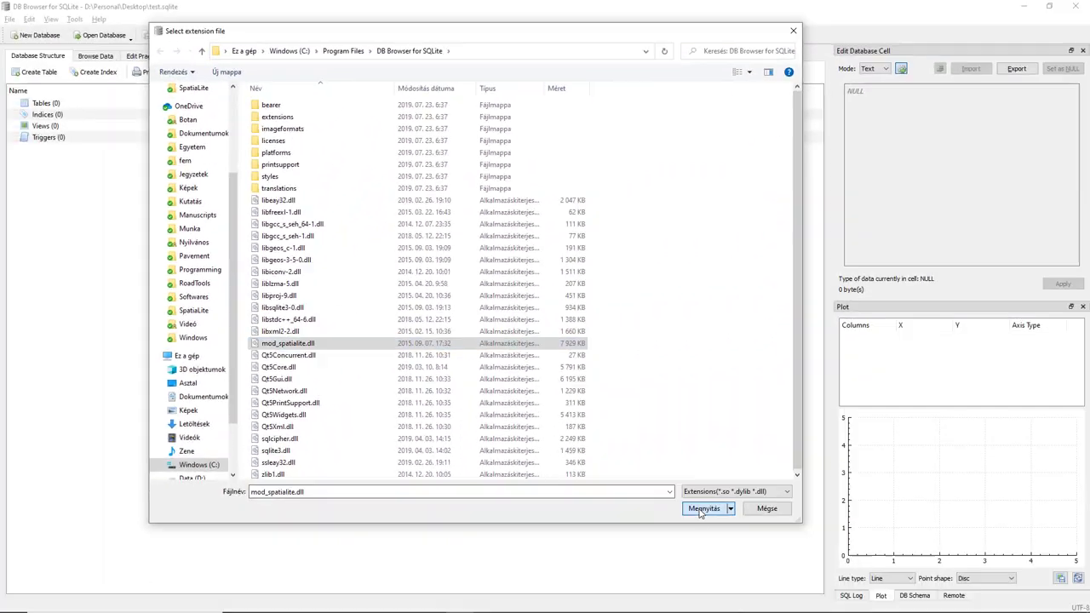
pyautogui.click(700, 576)
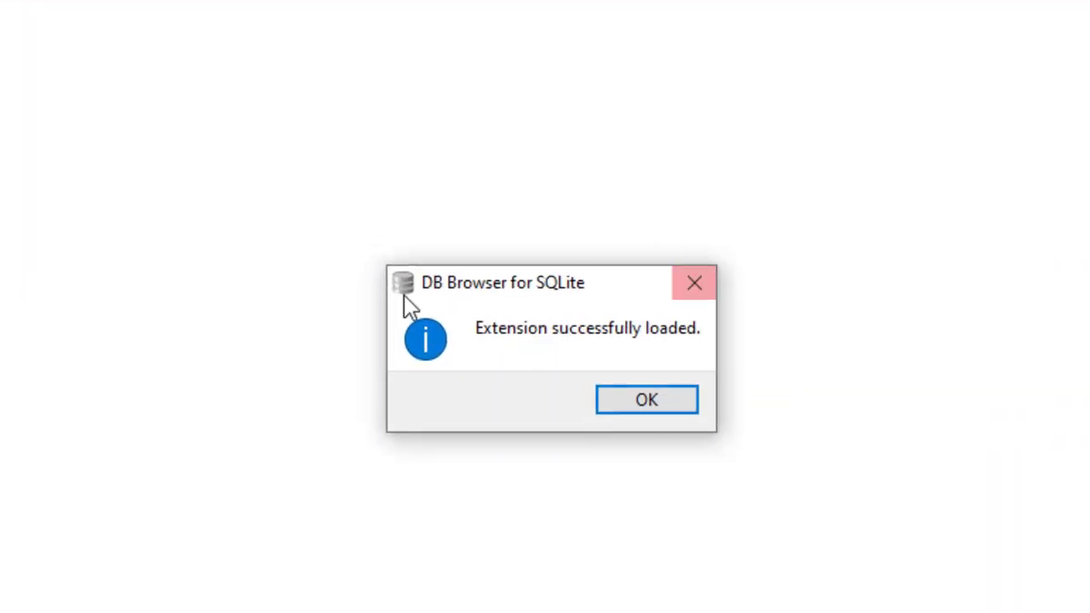
pyautogui.click(646, 399)
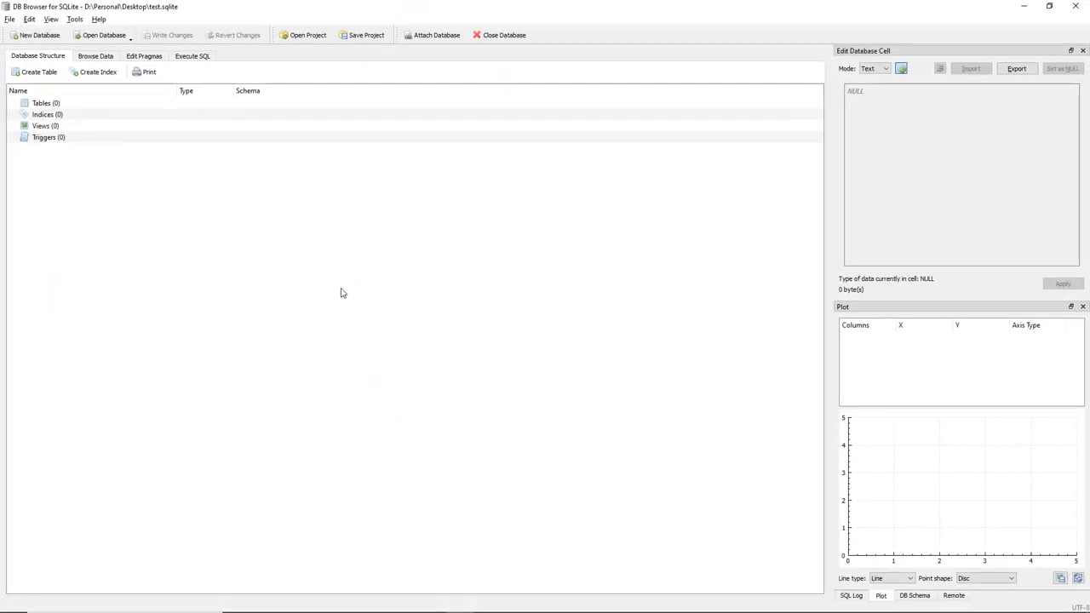
# Step: Write and execute the SQL query SELECT spatialite_version(); on the test database
pyautogui.click(198, 58)
pyautogui.click(135, 137)
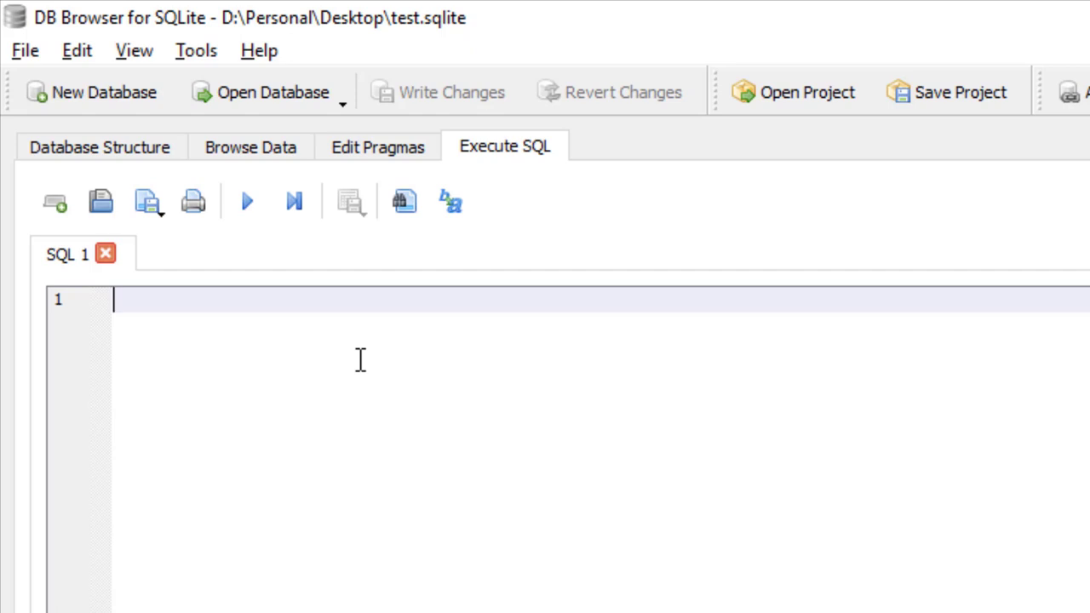
pyautogui.write('SELECT sp')
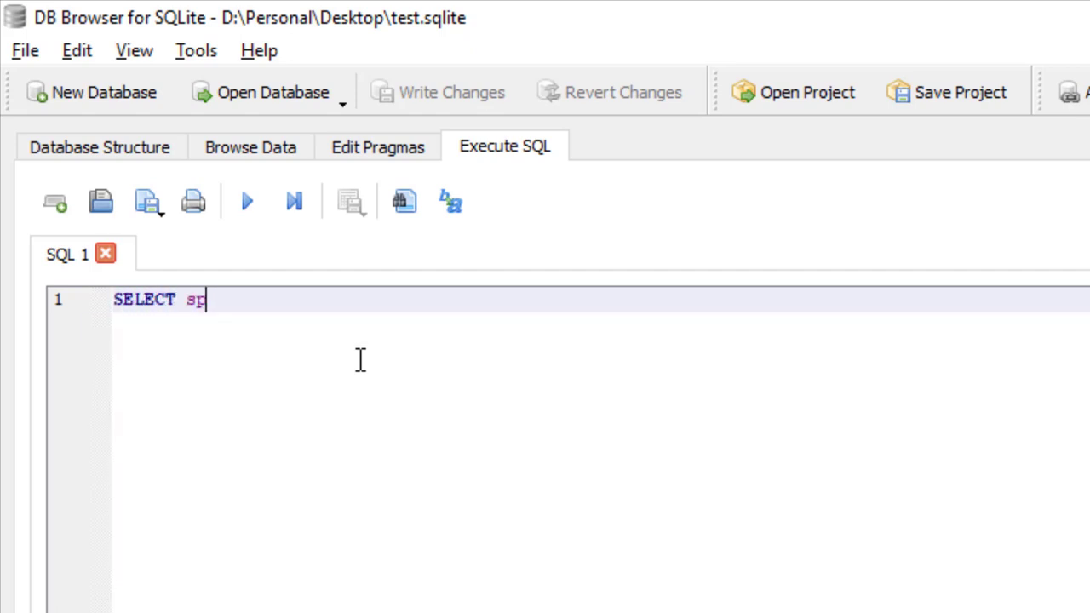
pyautogui.write('atialite_')
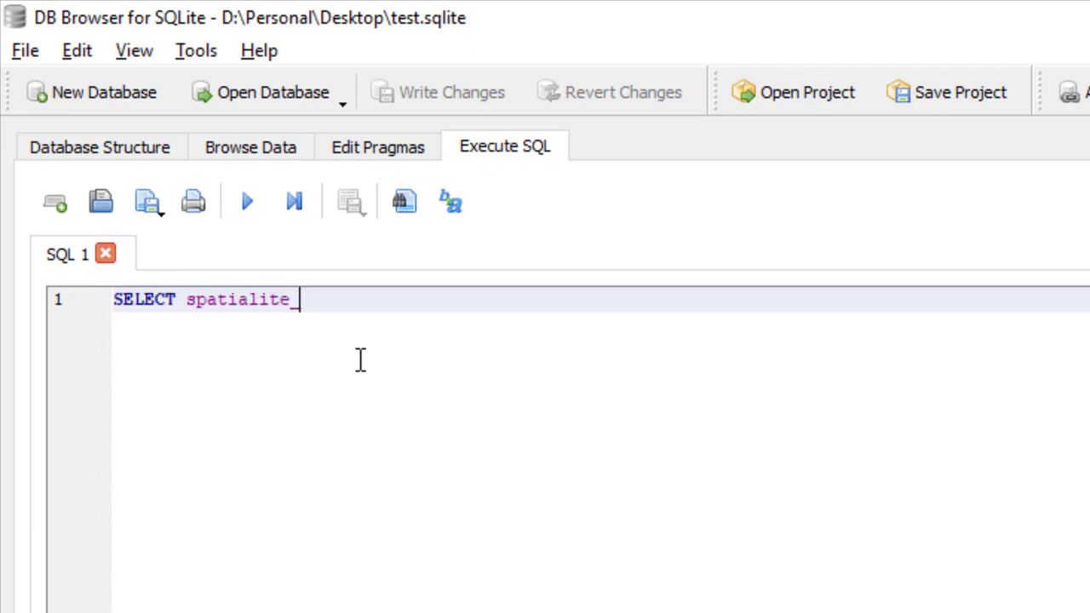
pyautogui.write('version')
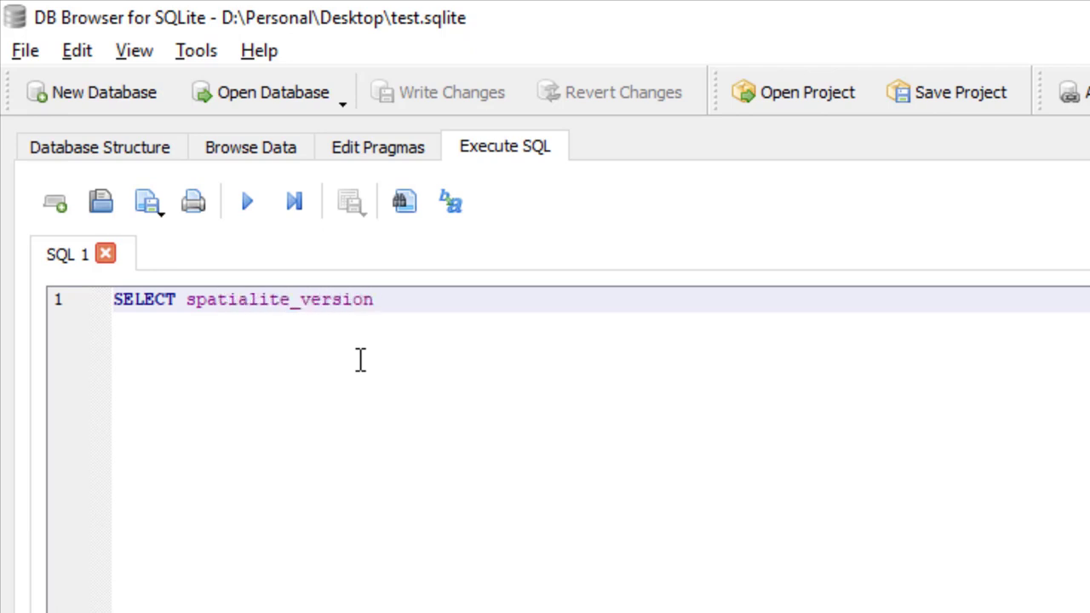
pyautogui.write('();')
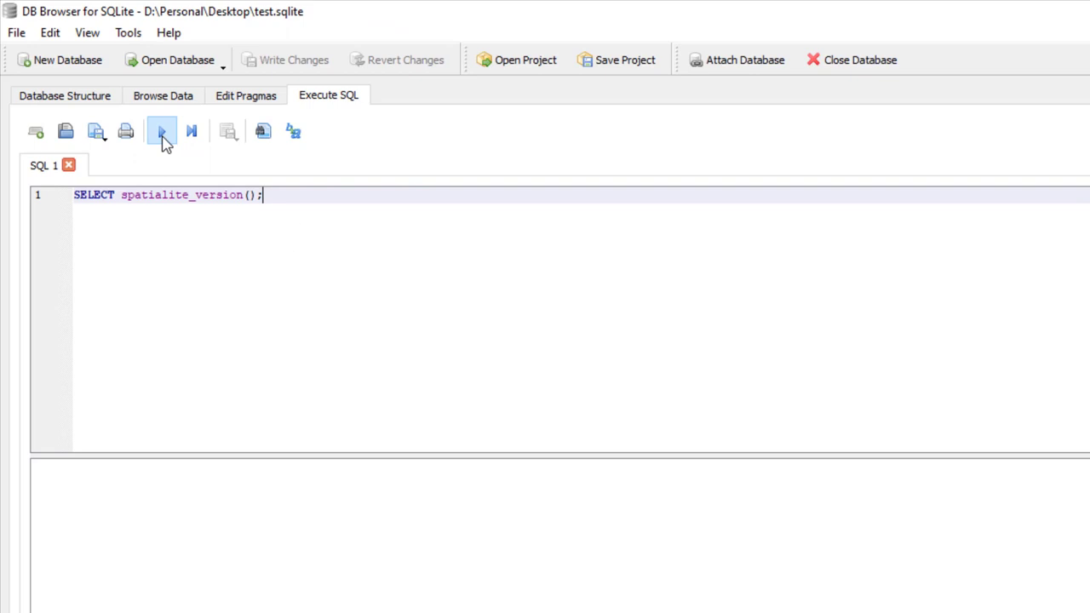
pyautogui.click(163, 133)
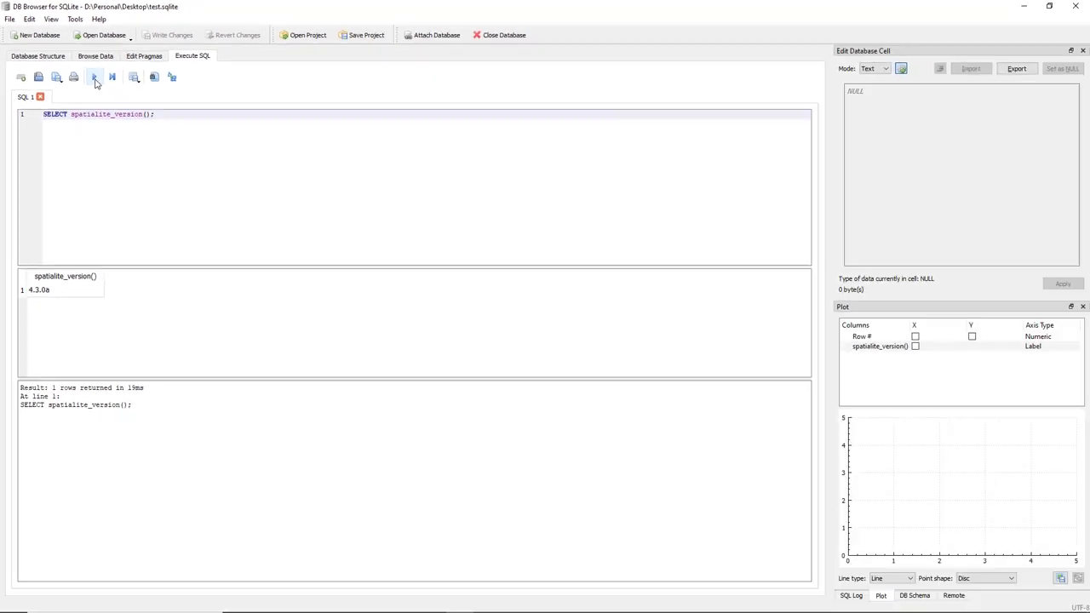